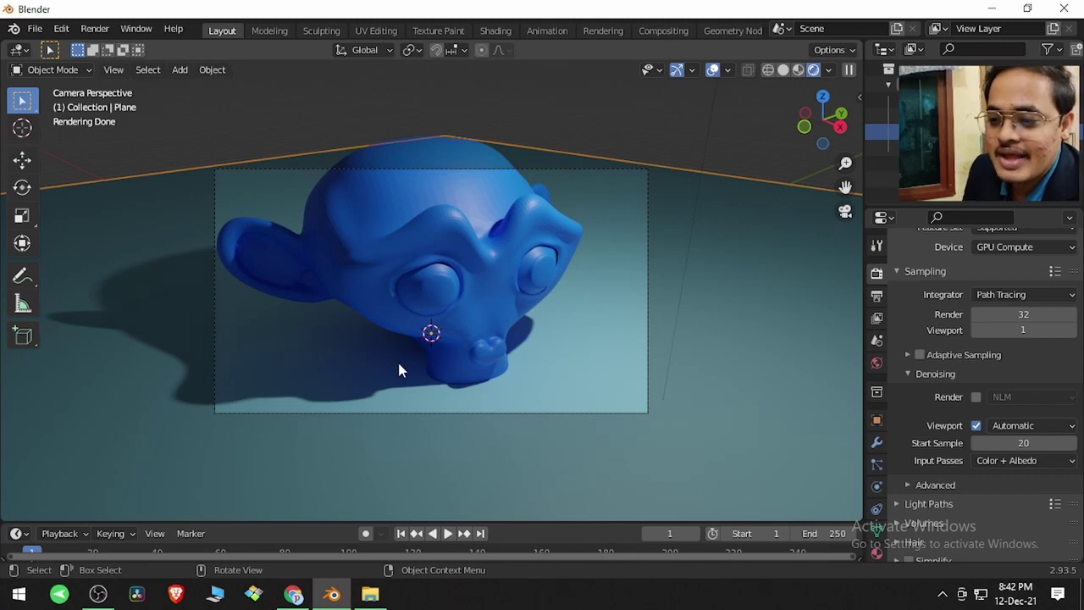
Examine the surface material settings of the floor plane and the Suzanne monkey head
click(445, 298)
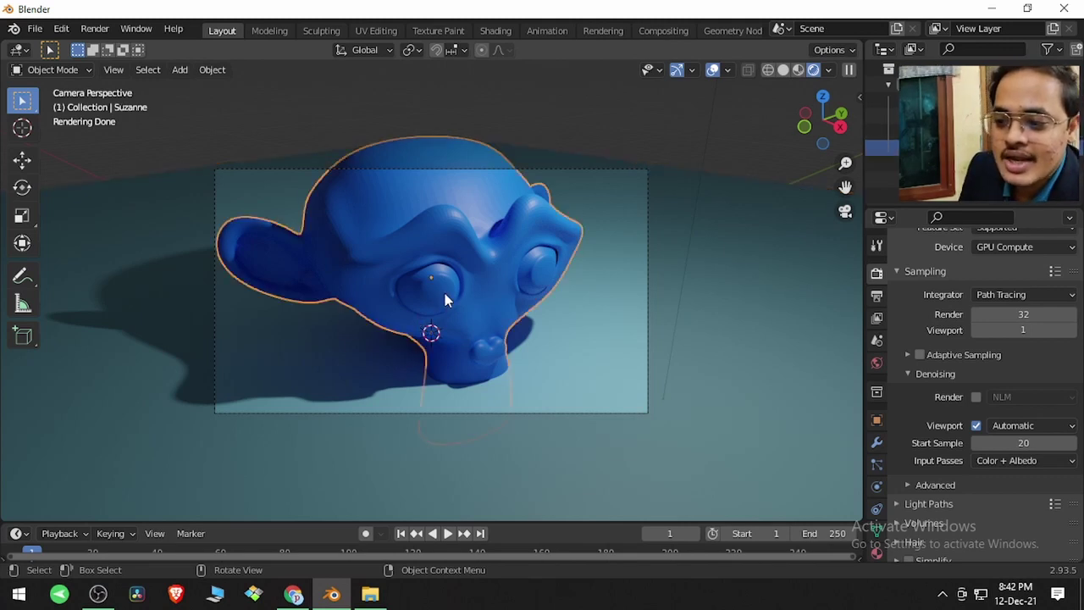
click(592, 366)
click(876, 552)
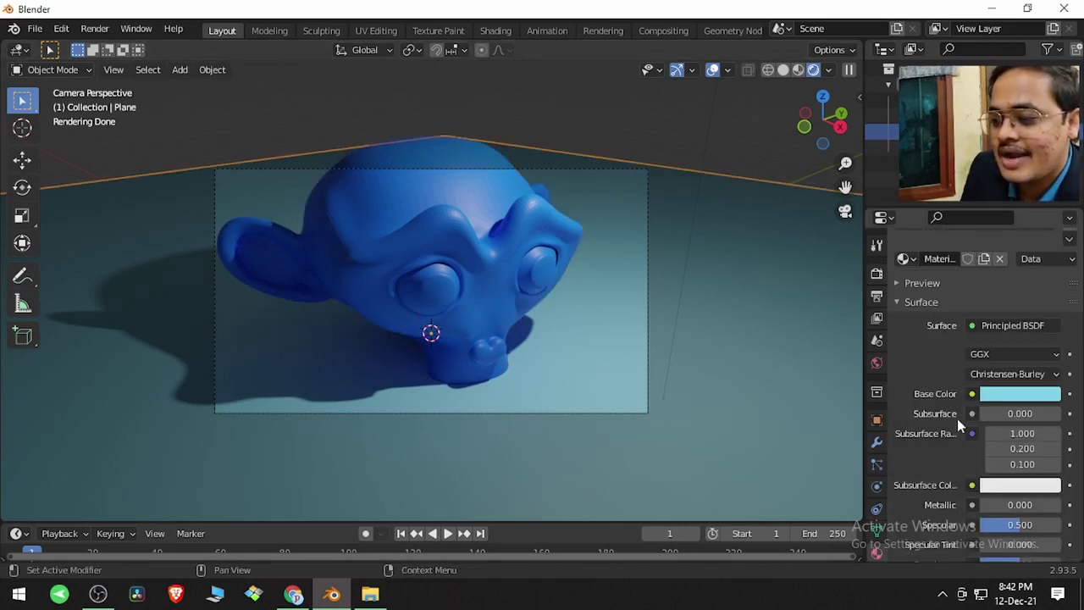
click(484, 282)
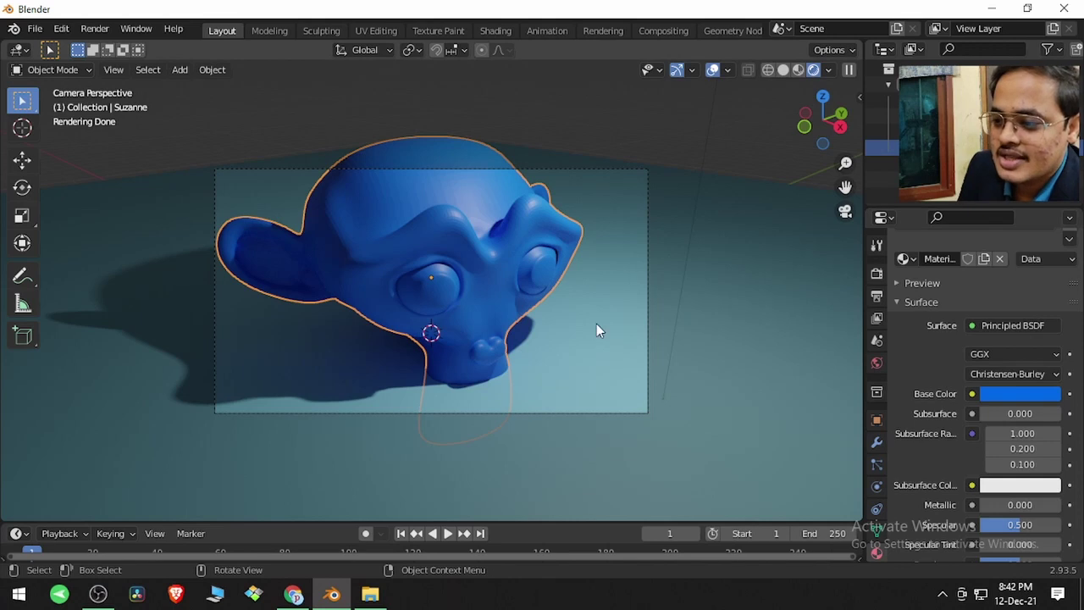
Turn off viewport denoising in the render settings and render a still image without render denoising
click(876, 273)
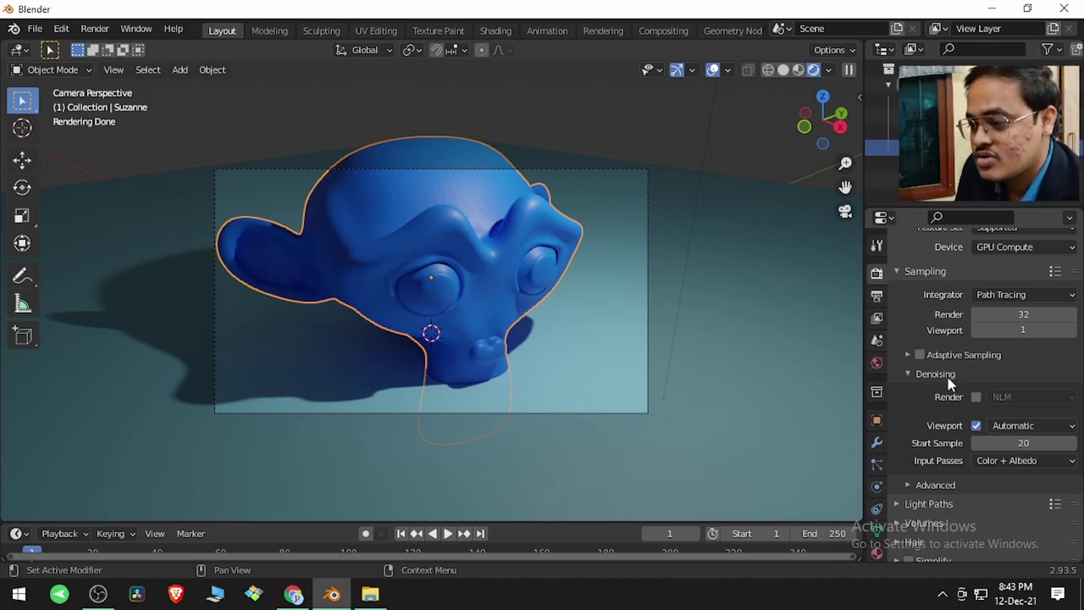
click(975, 425)
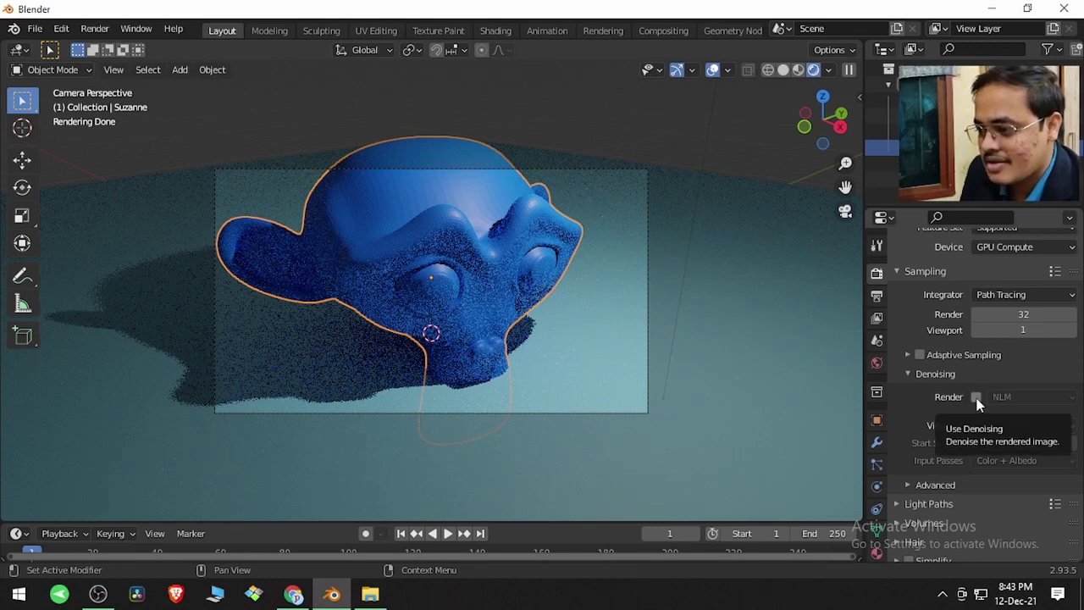
click(94, 28)
click(97, 42)
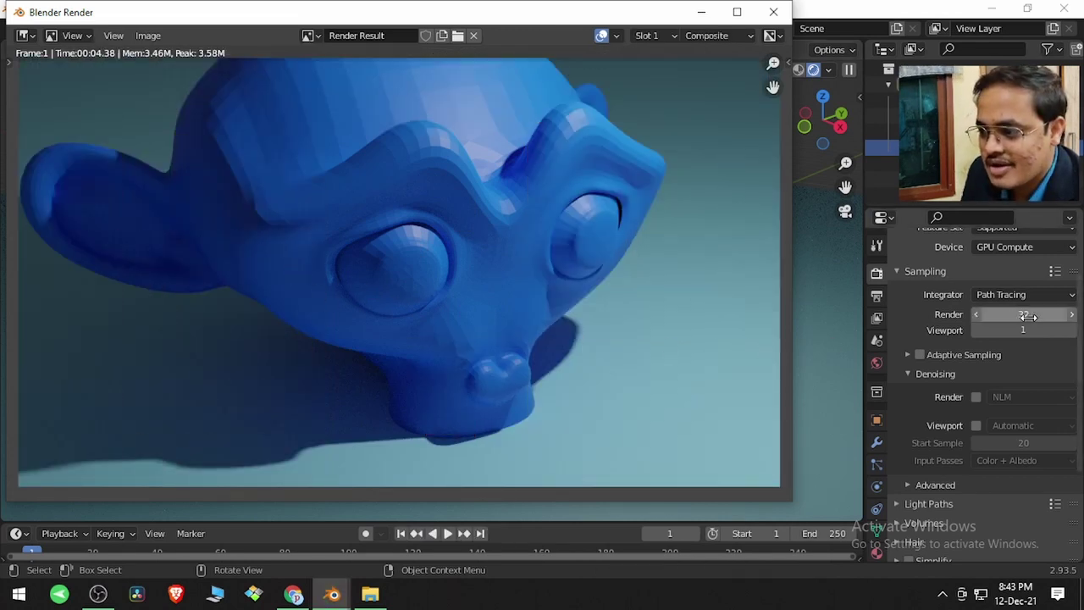
click(773, 12)
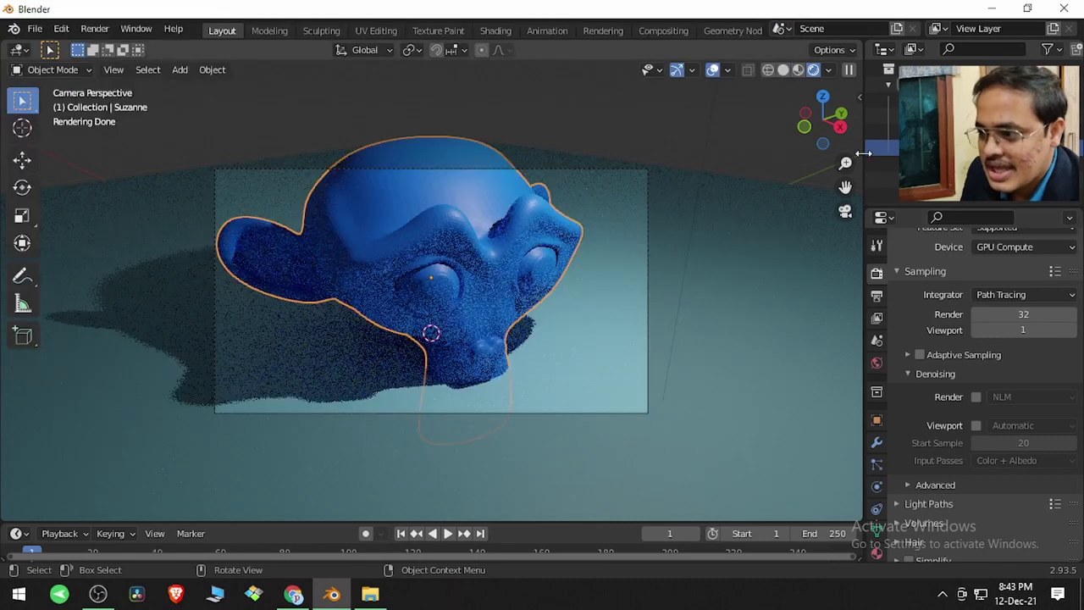
Set the render samples to 1 and render the still image with denoising off
click(1035, 313)
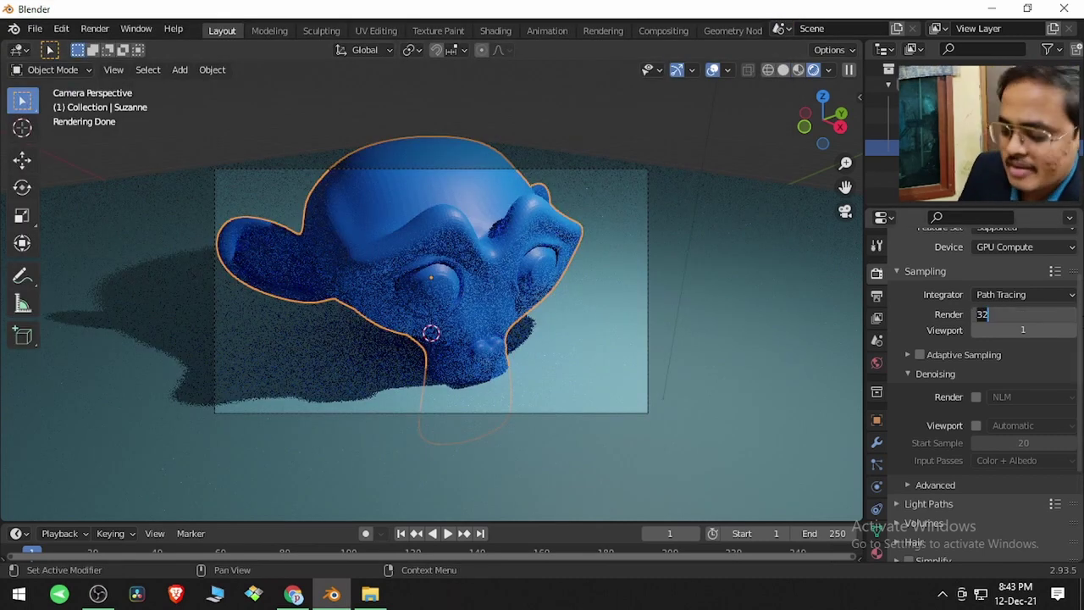
text(1)
key(Return)
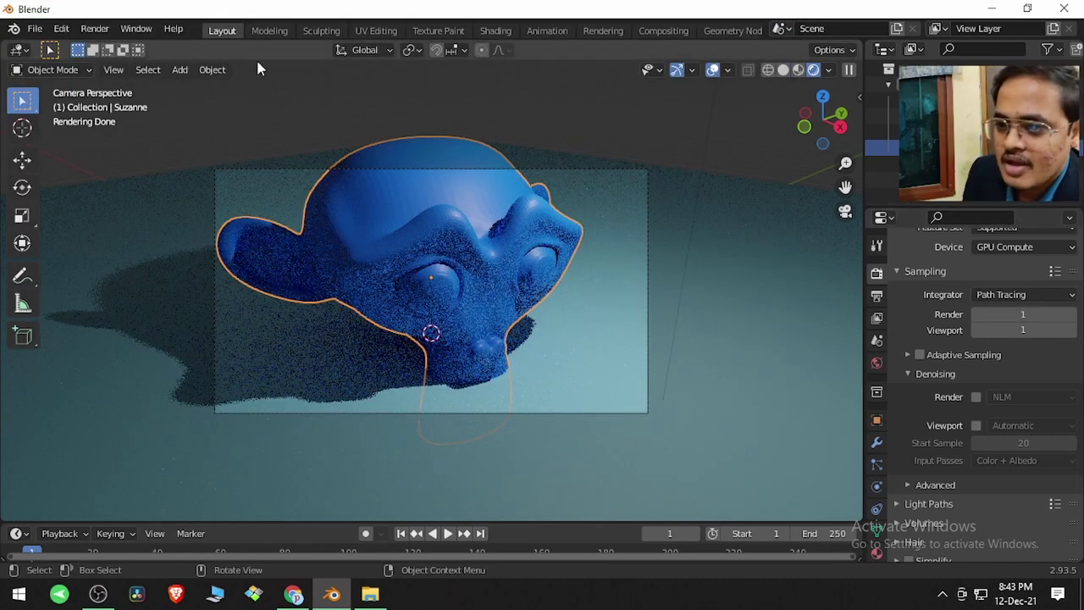
click(95, 28)
click(119, 46)
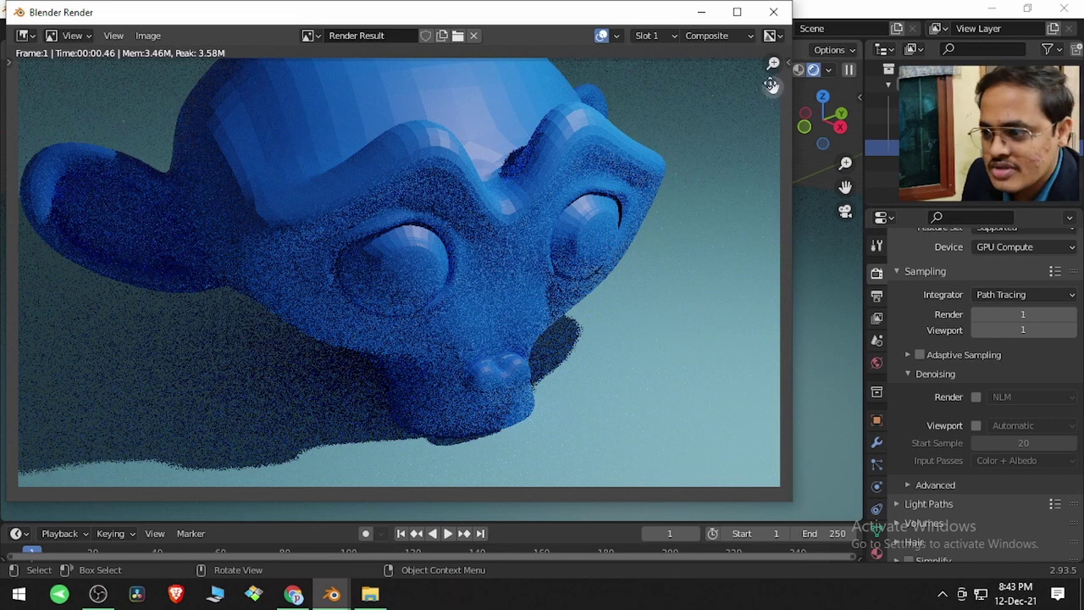
click(773, 12)
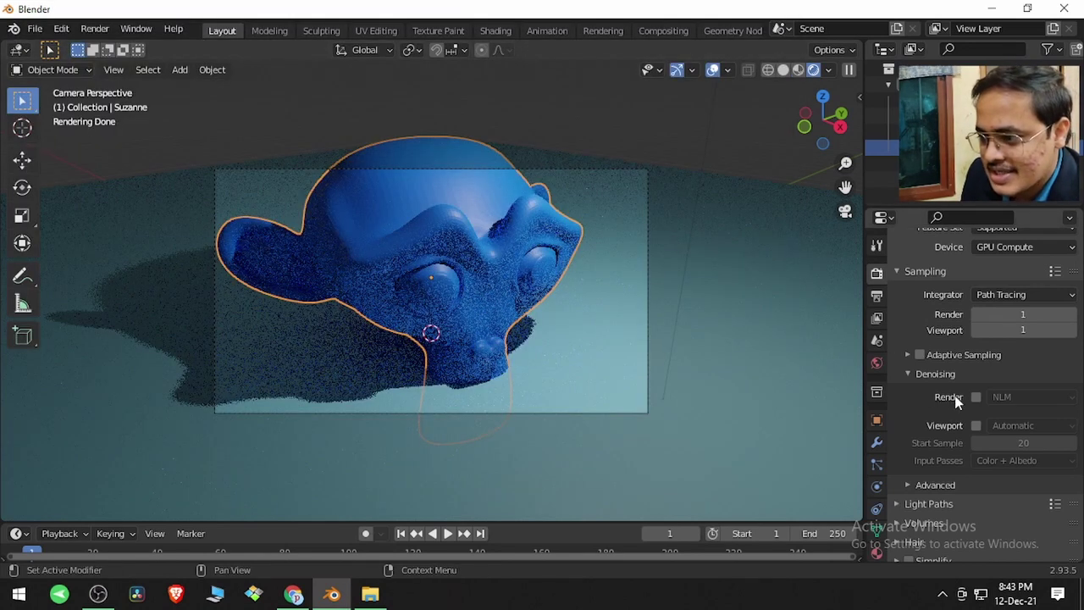
Enable render denoising with the NLM denoiser and render the still image to inspect it
click(976, 397)
click(95, 29)
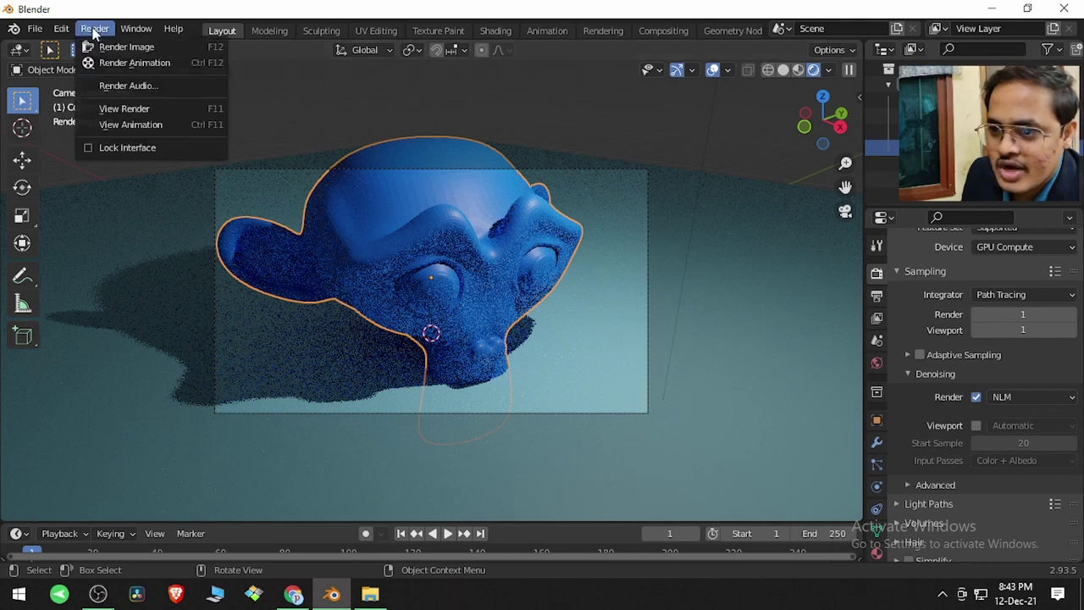
click(103, 44)
scroll(340, 335, up, 3)
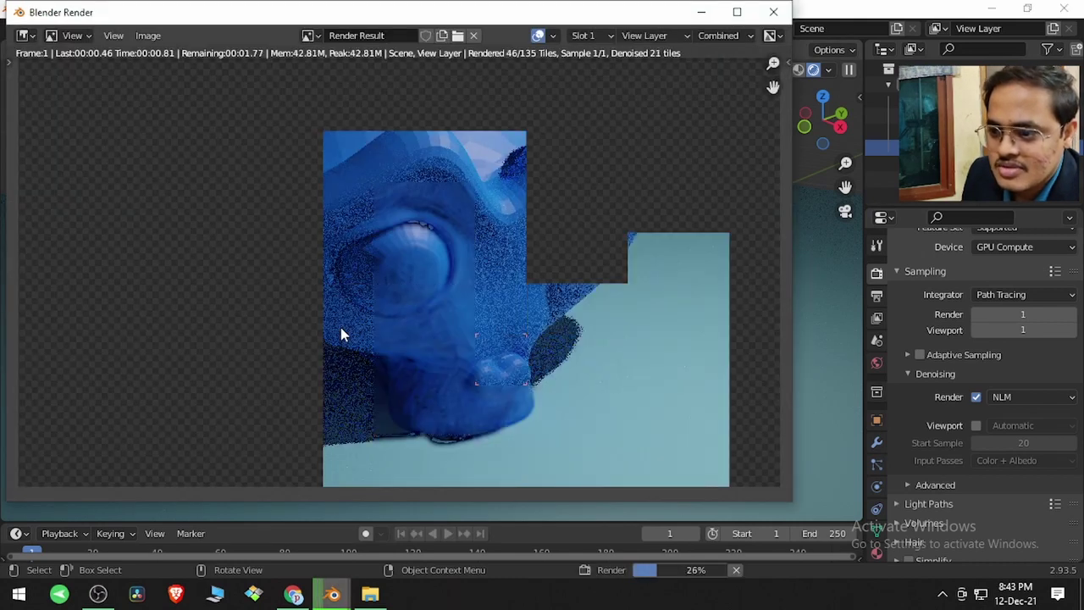
scroll(378, 254, up, 2)
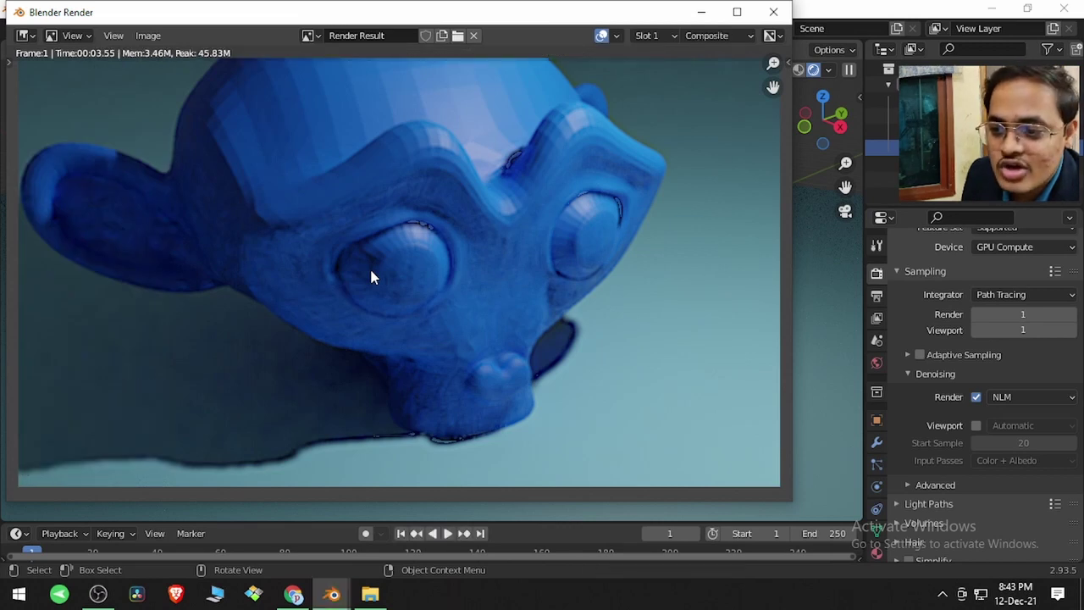
click(773, 11)
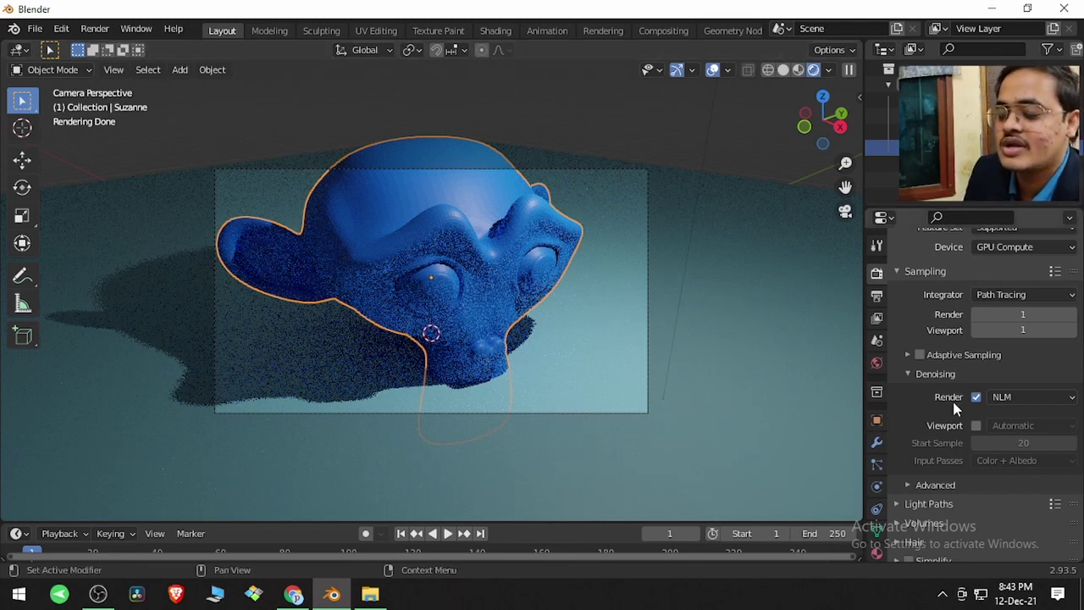
View the last render result again and check the available render denoisers
click(95, 29)
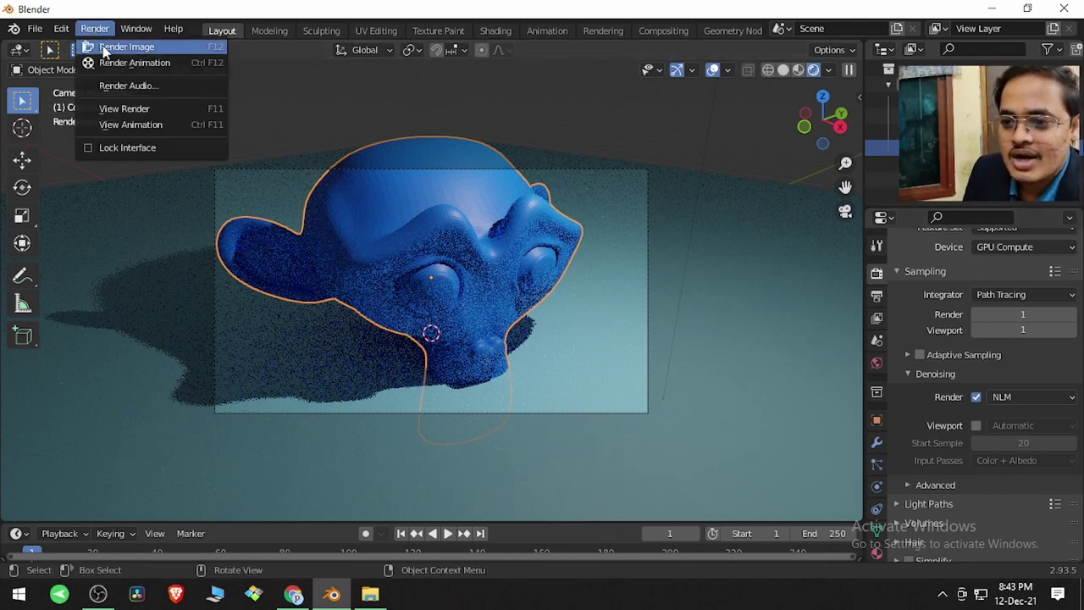
click(126, 109)
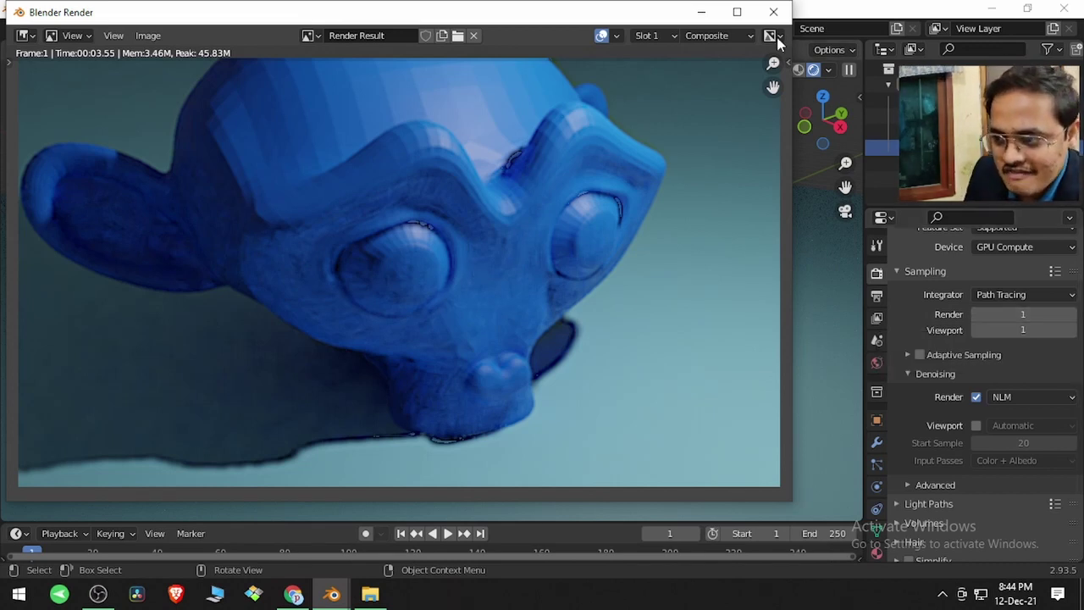
click(773, 12)
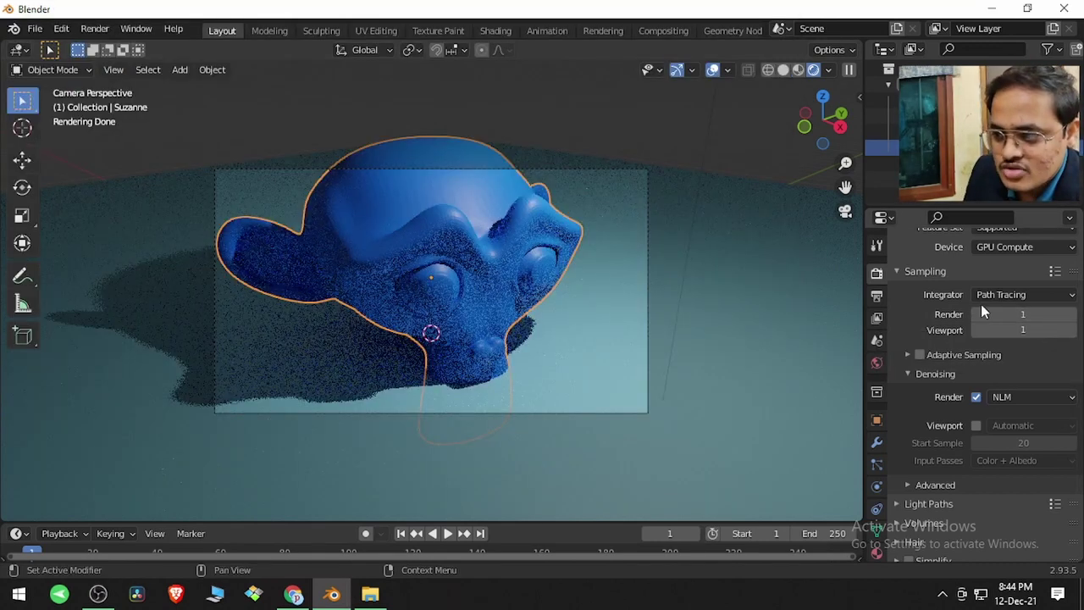
click(1022, 398)
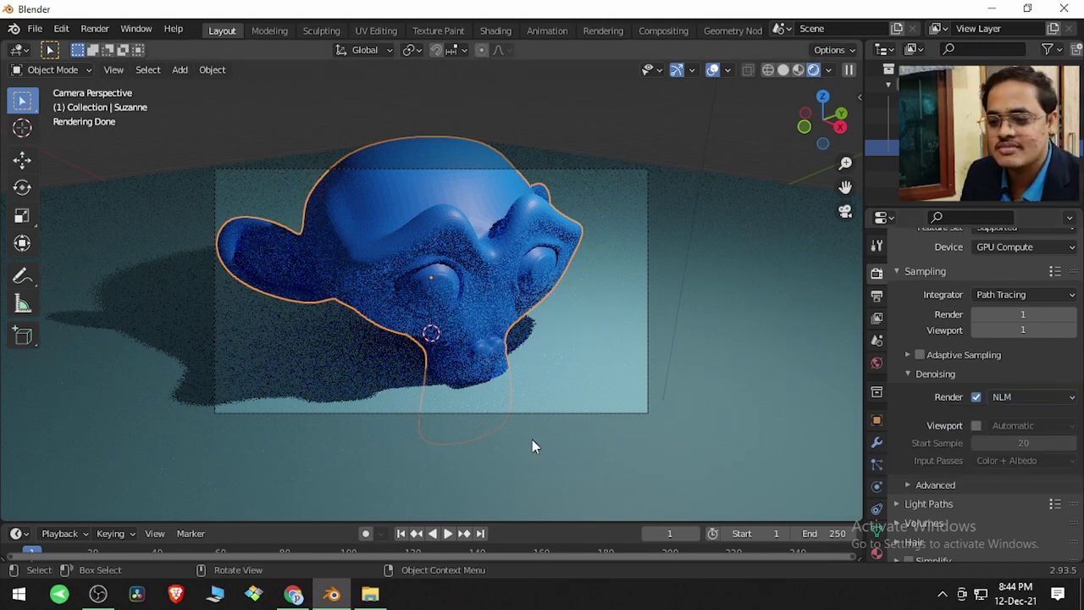
Switch to Chrome, go back from the Intel images to the RTX series image results, and return to Blender
click(293, 594)
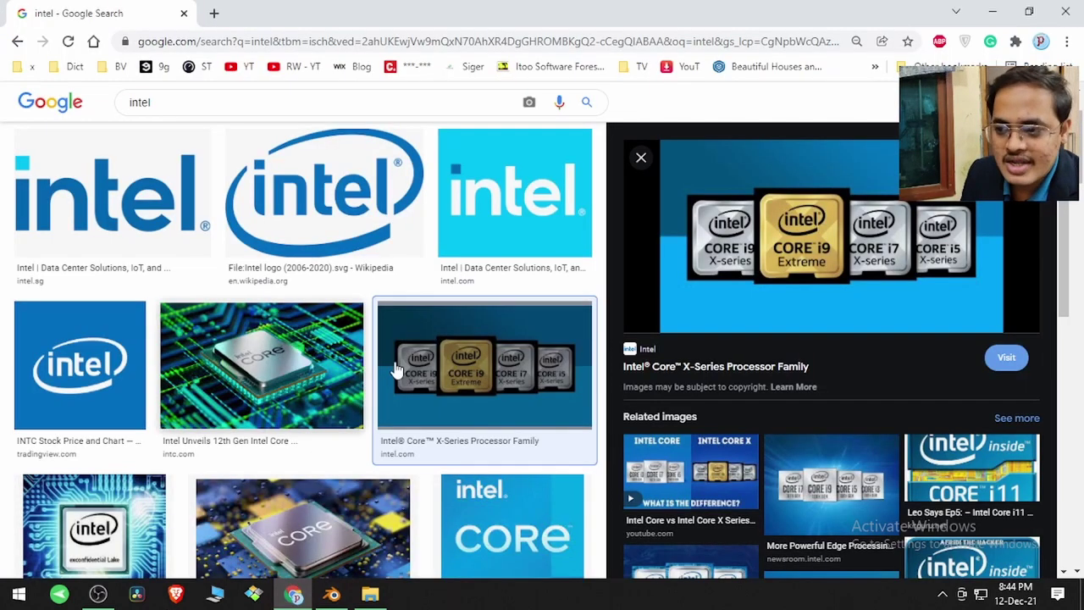
click(17, 42)
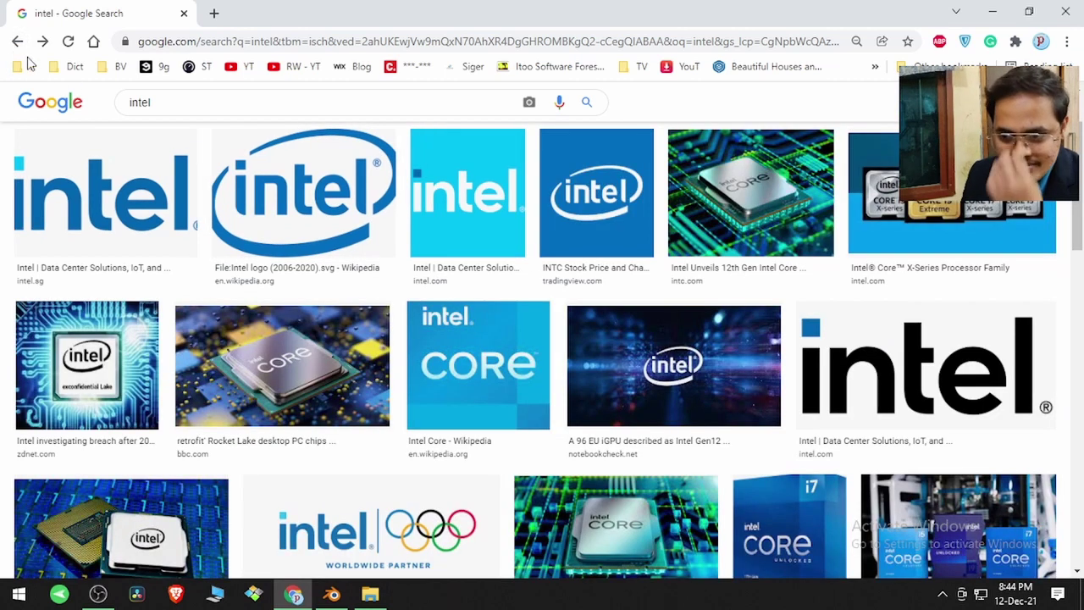
click(17, 42)
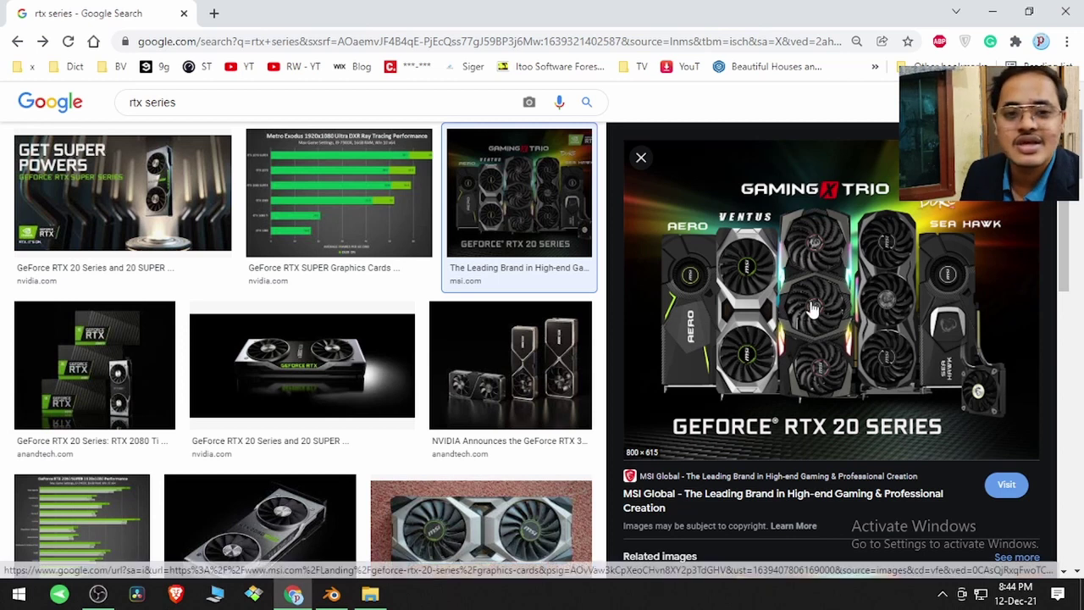
click(331, 593)
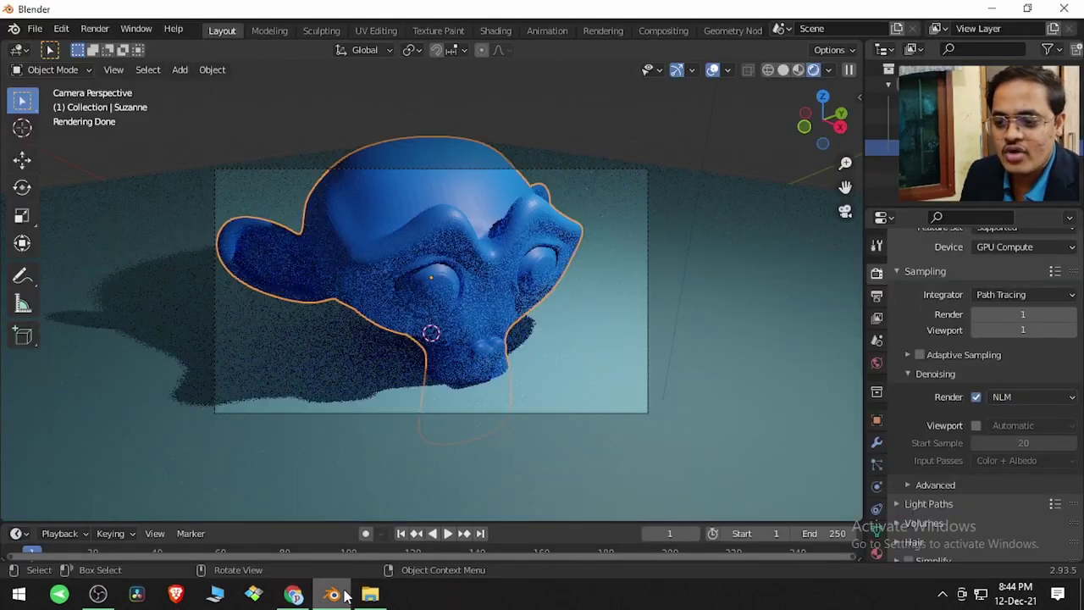
Review the OptiX denoiser option and check the Cycles render devices in the system preferences
click(1008, 398)
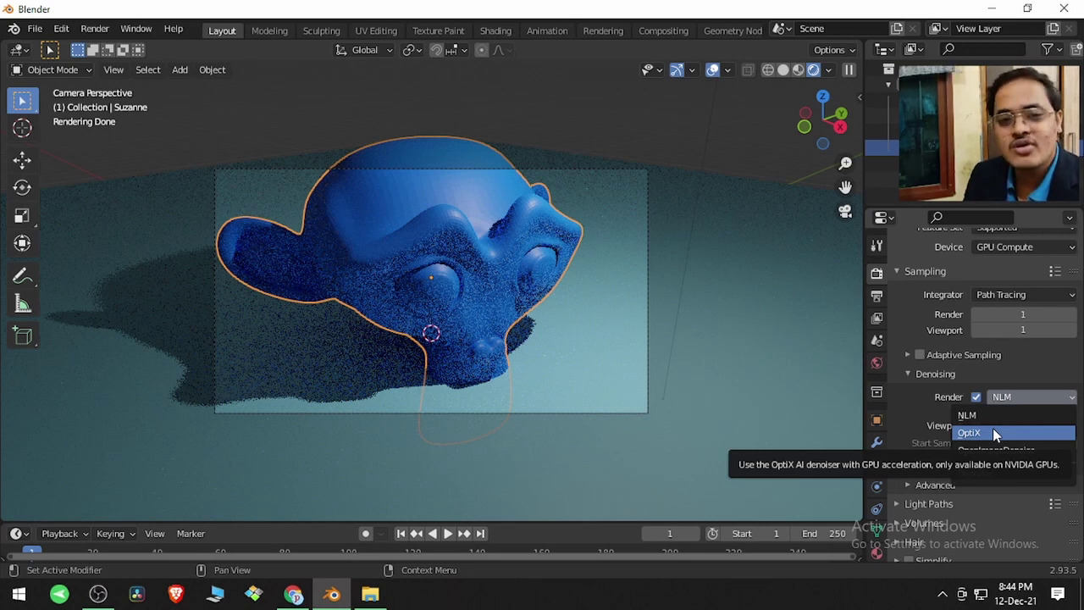
click(70, 30)
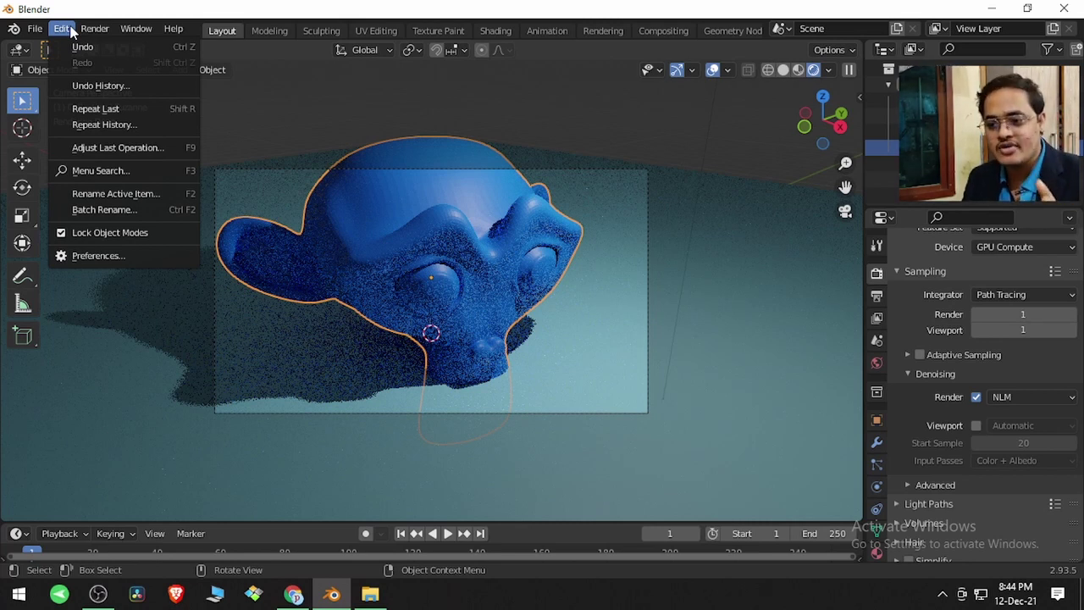
click(88, 257)
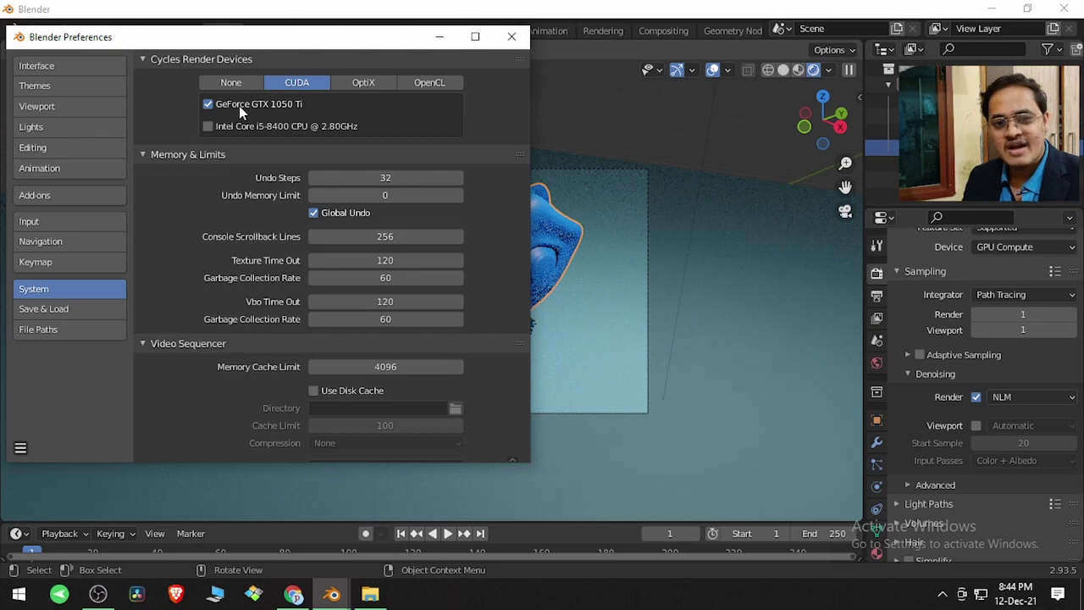
click(511, 36)
Try OptiX as the render denoiser, and replace it with OpenImageDenoise
click(1024, 396)
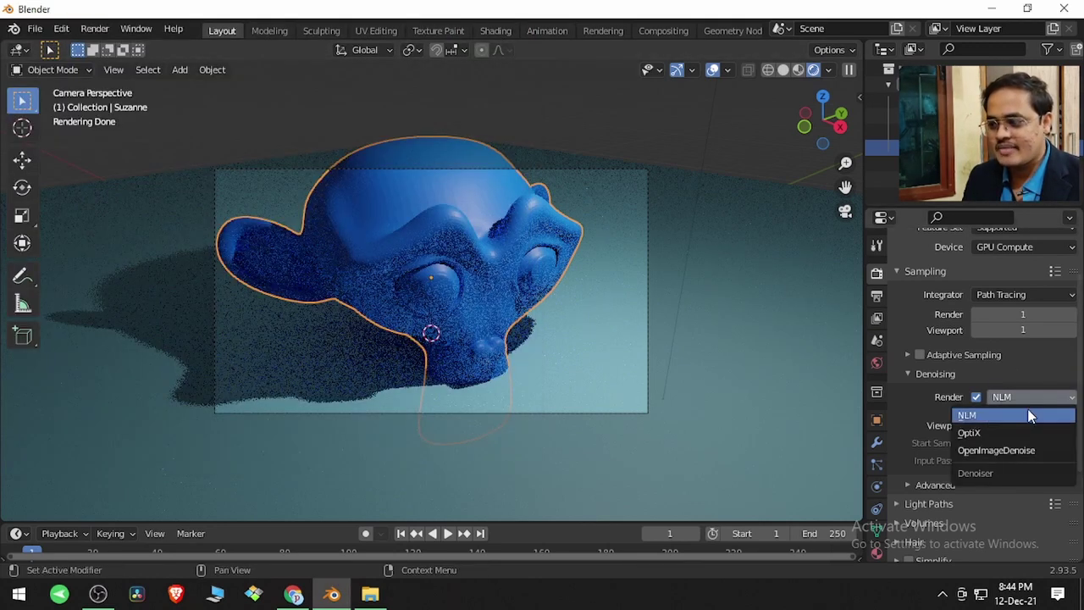
click(1021, 433)
click(1030, 395)
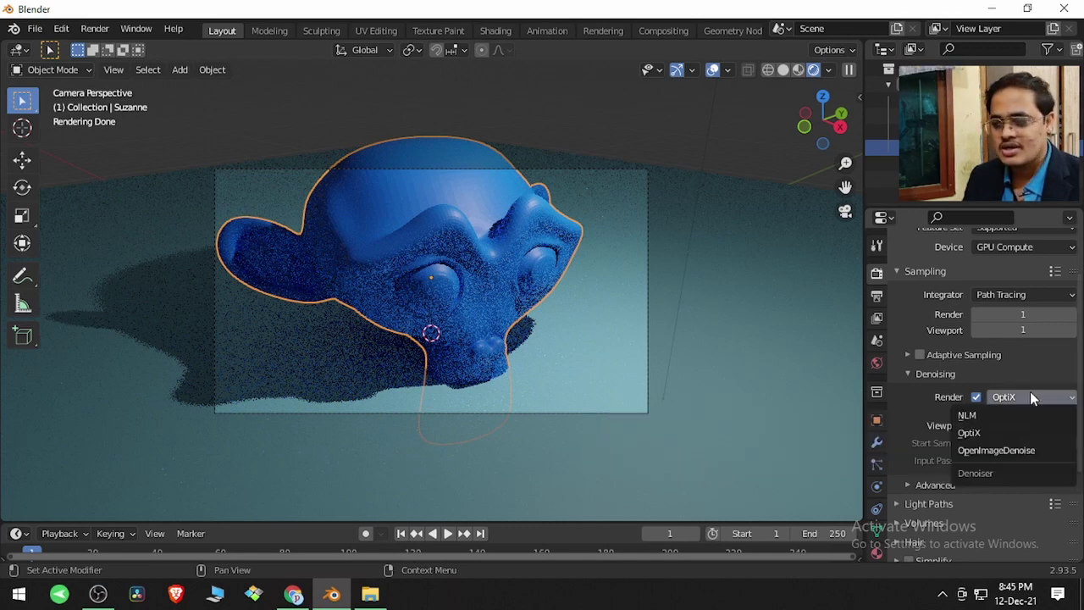
click(1009, 450)
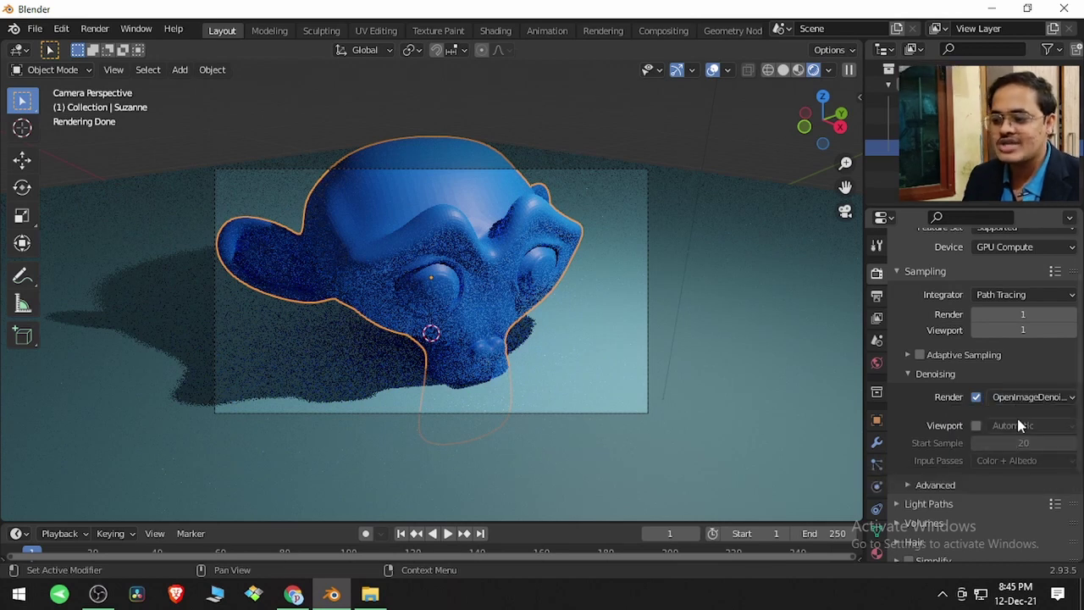
Switch to Chrome, view the Intel Core X-Series processor image in the Intel results, and return to Blender
click(293, 594)
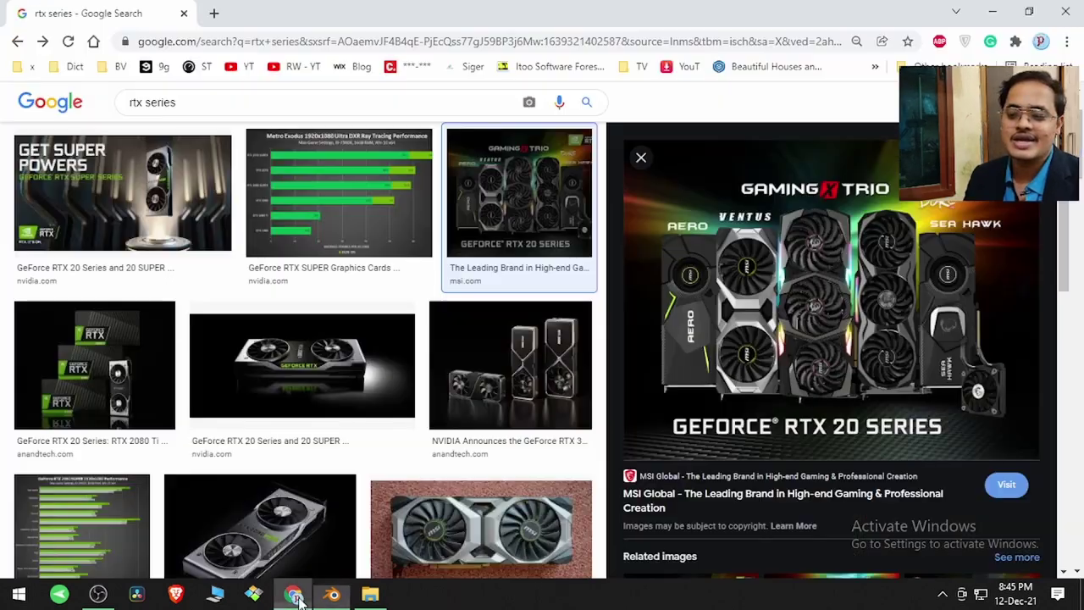
click(40, 41)
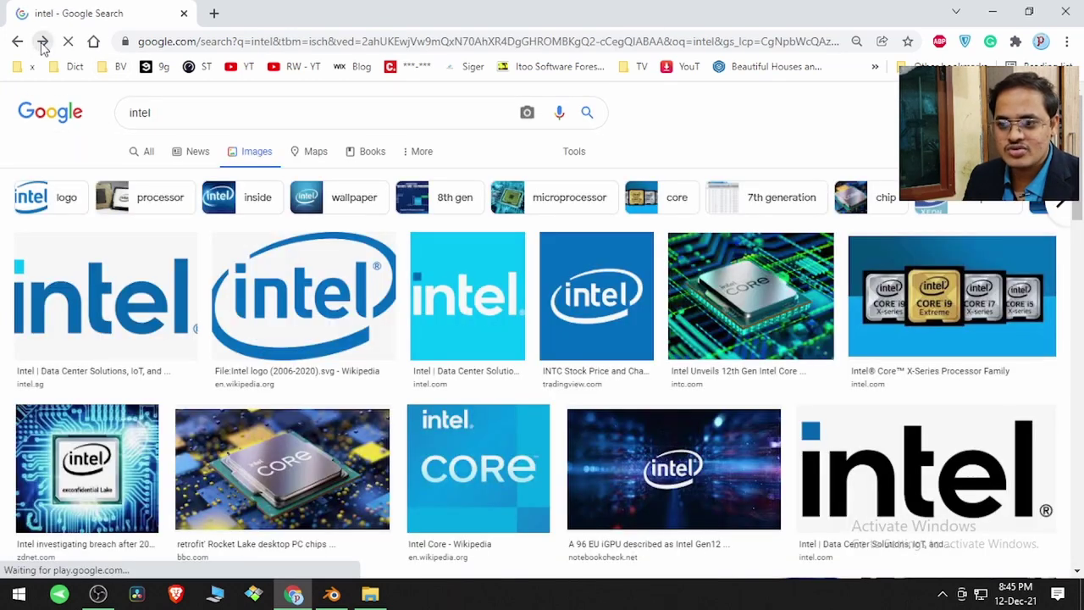
click(872, 284)
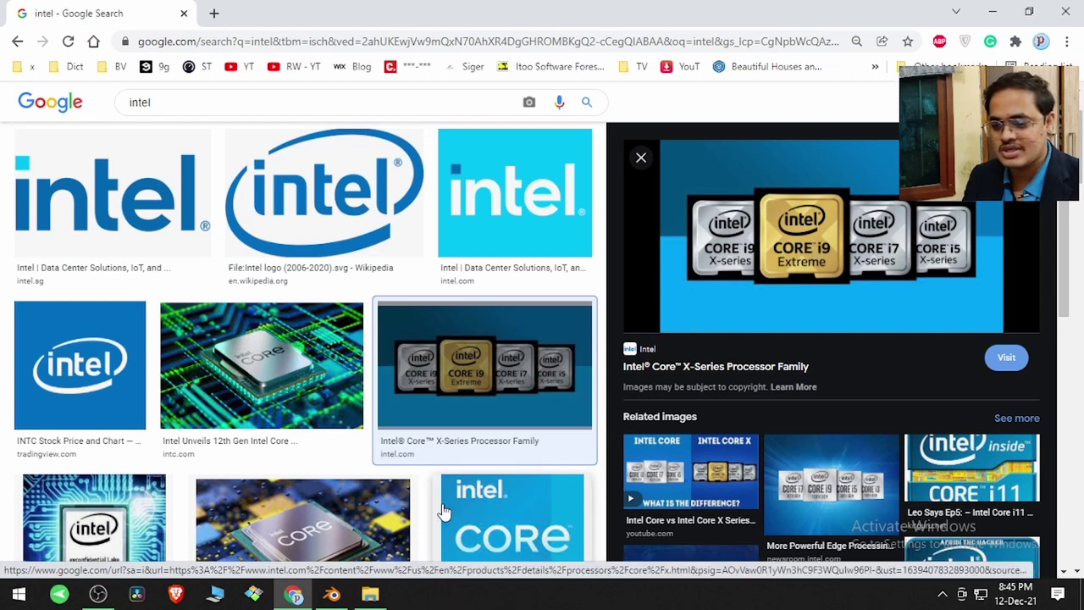
mouse_move(342, 597)
click(320, 542)
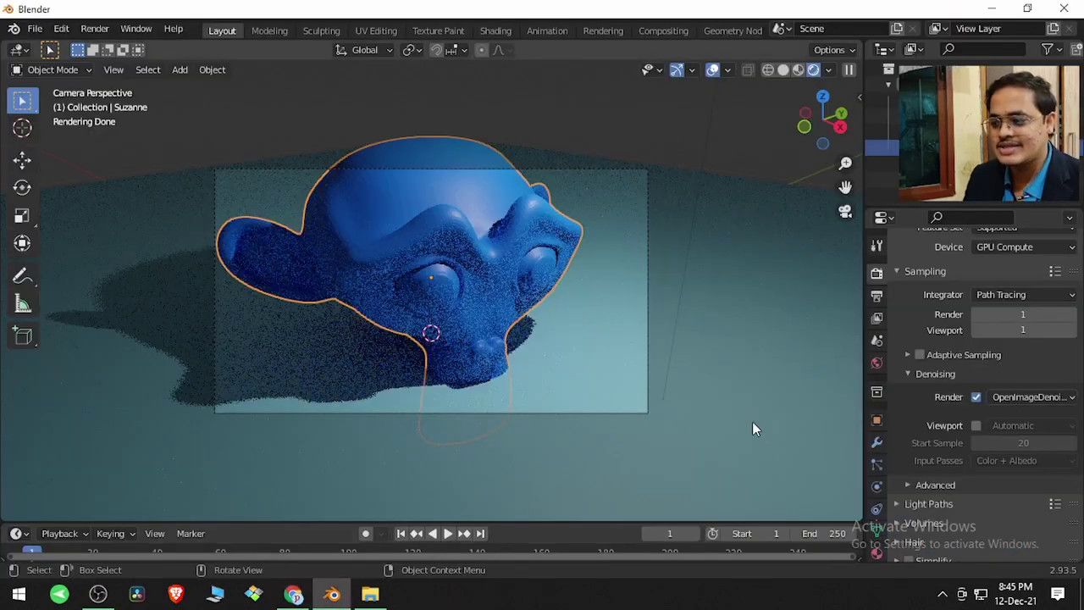
Reselect OpenImageDenoise from the render denoiser choices
click(1016, 397)
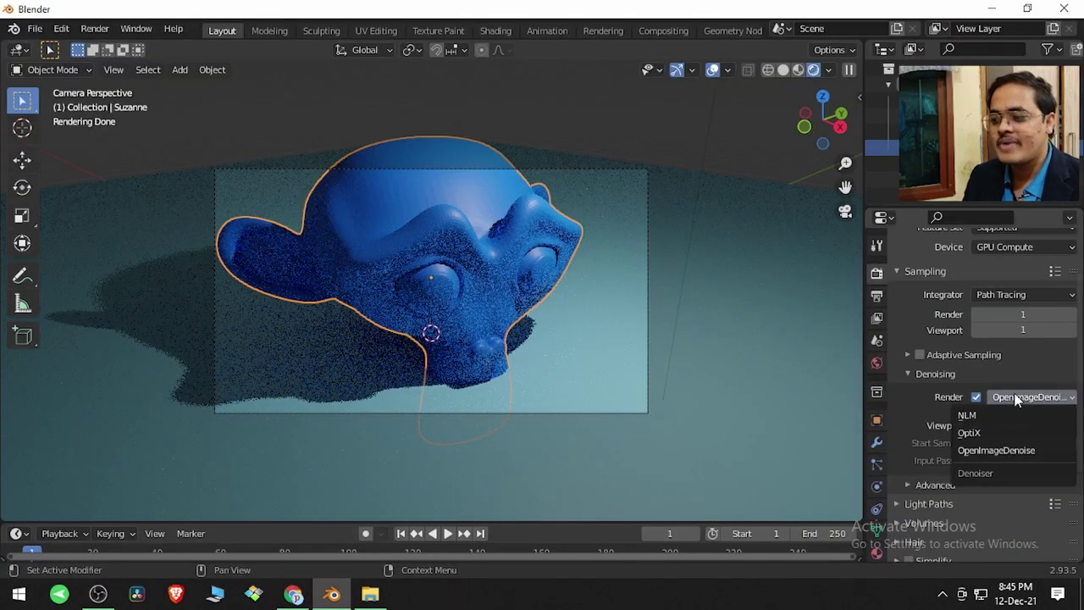
click(1009, 455)
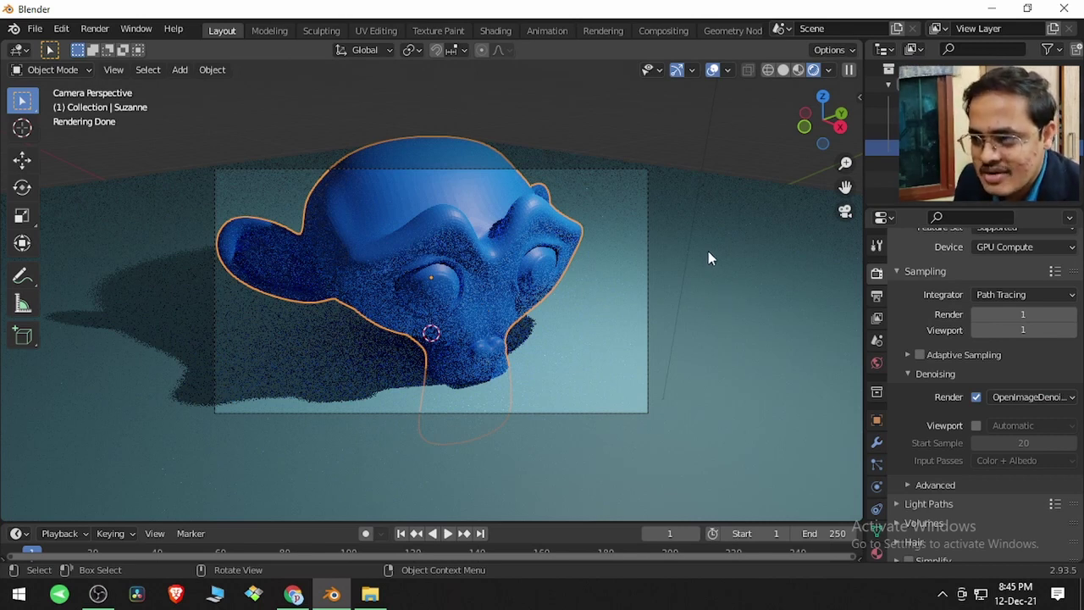
Switch to the Compositing workspace and enable the Denoising Data pass for the view layer
click(662, 30)
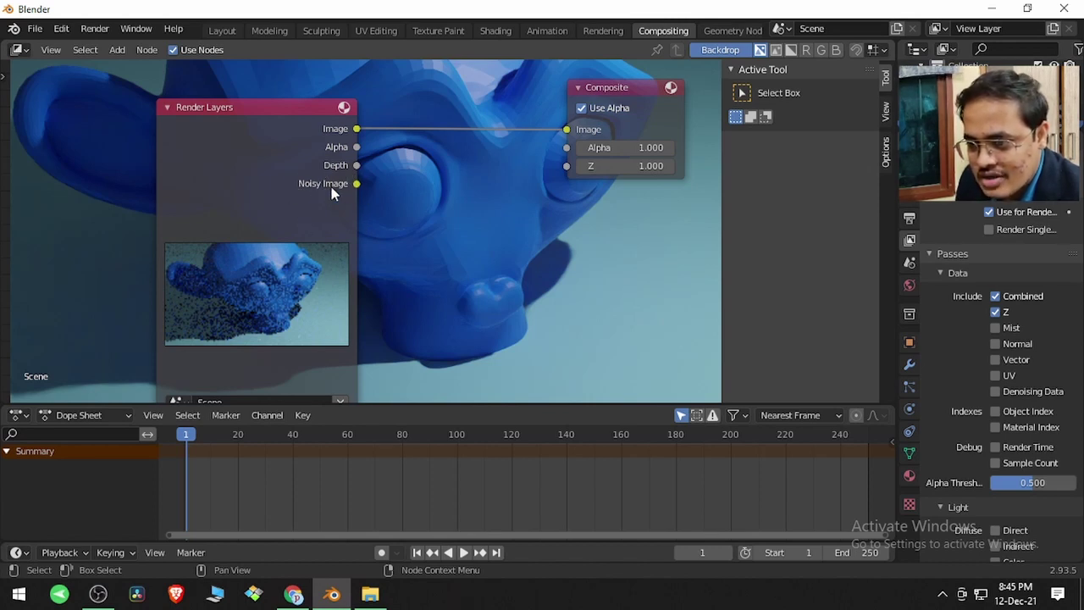
click(906, 205)
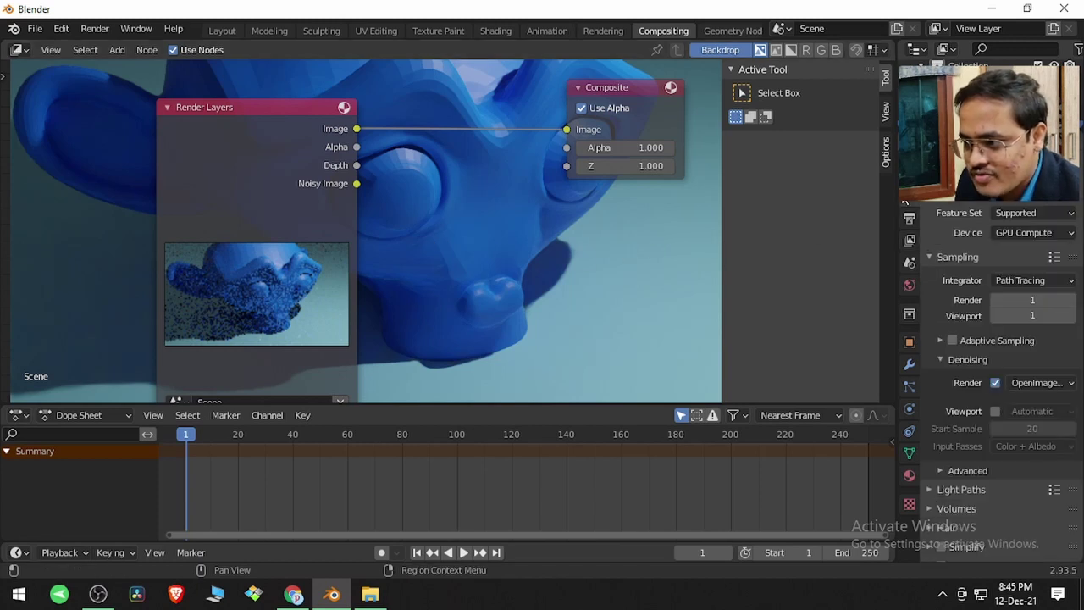
click(907, 241)
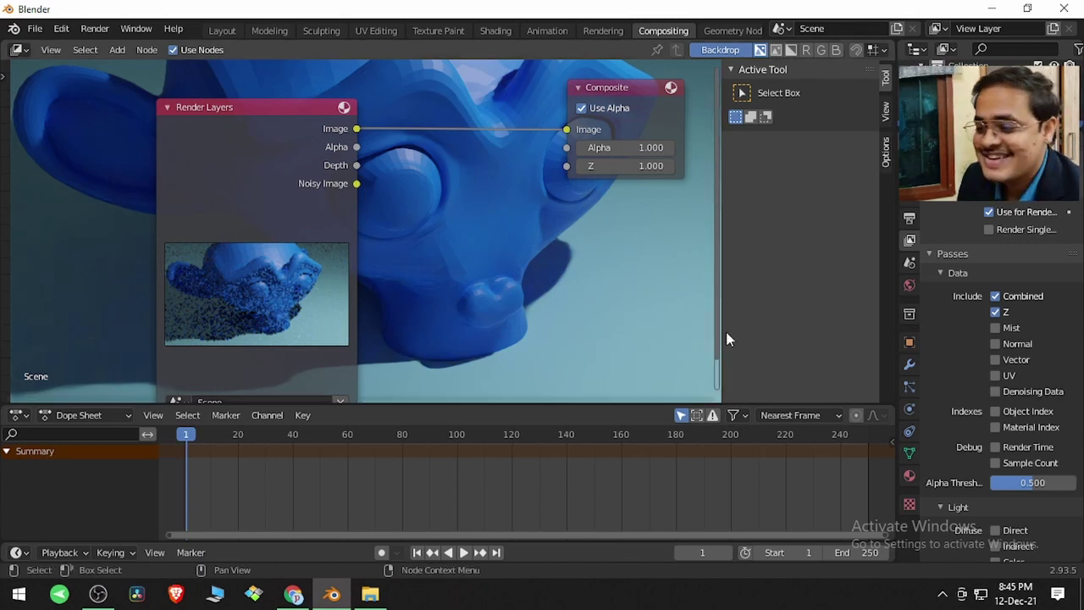
click(995, 391)
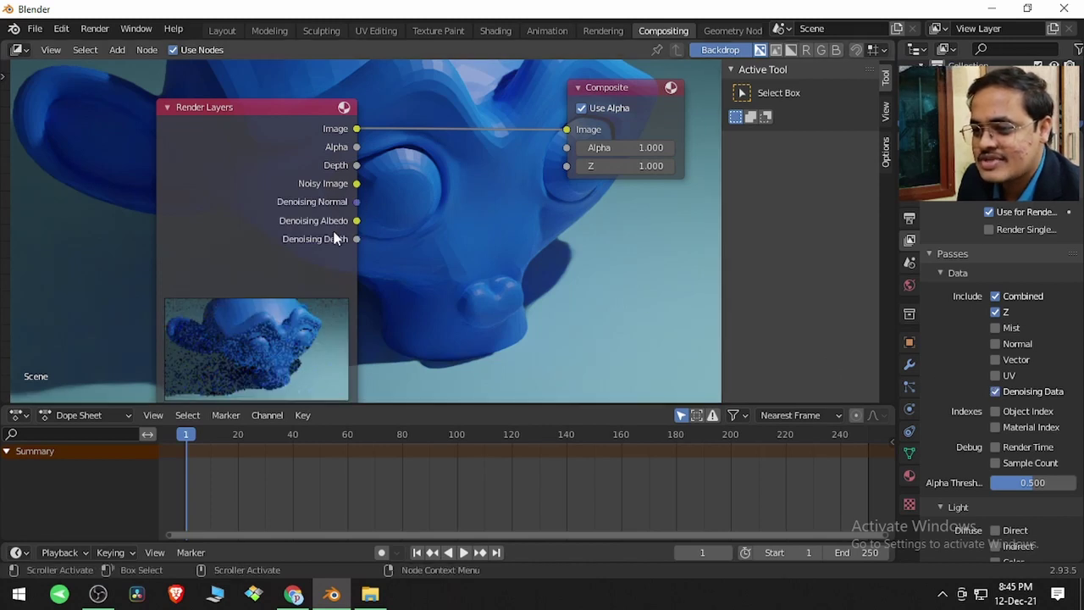
click(994, 391)
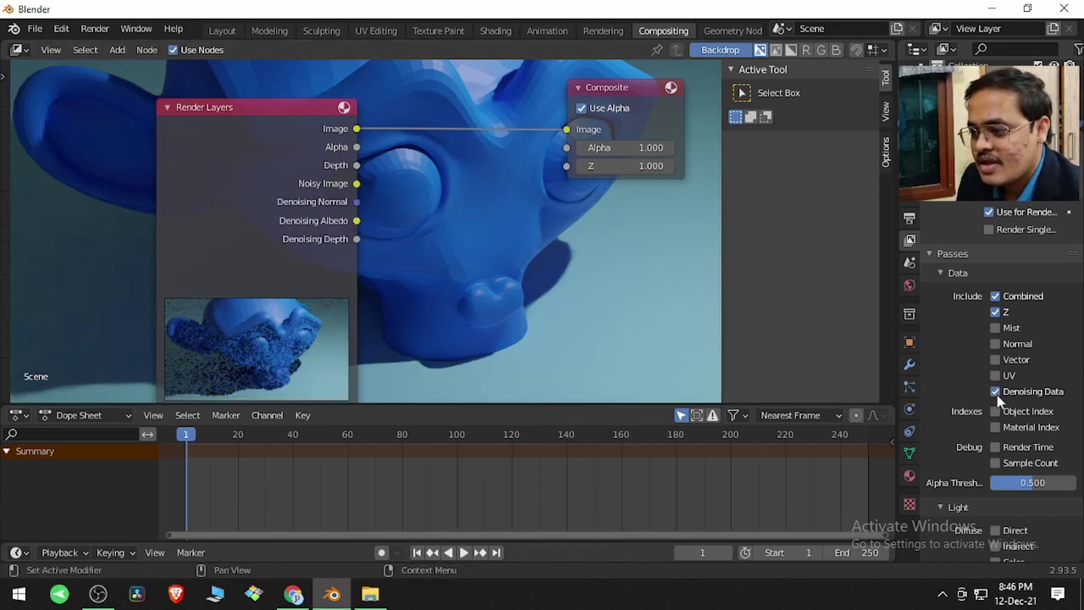
click(996, 392)
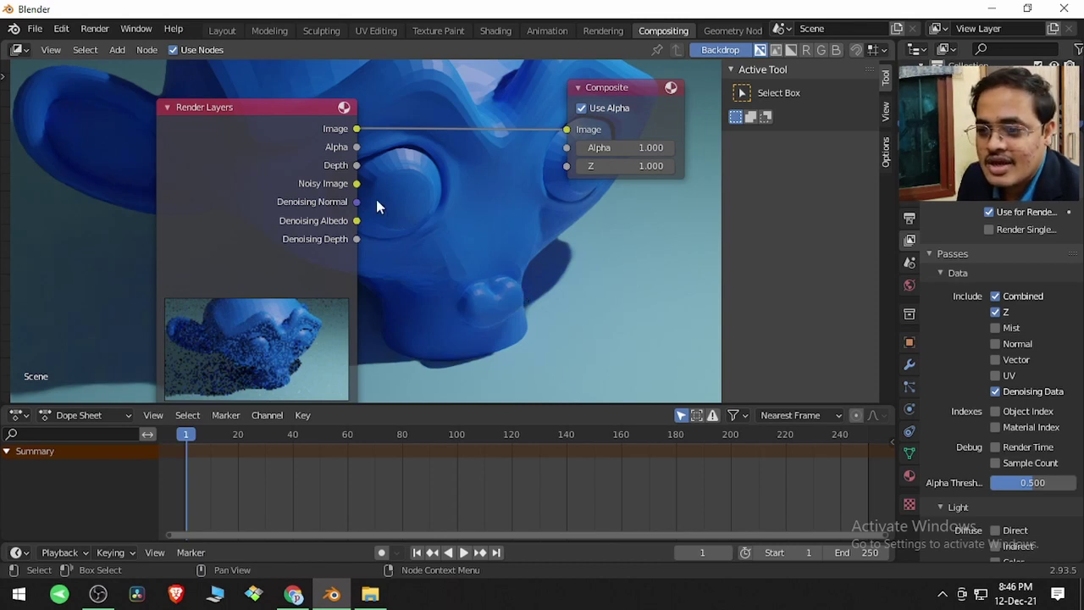
Render the image with OpenImageDenoise to generate the denoising passes, checking the render denoiser setting, and close the render window
click(92, 30)
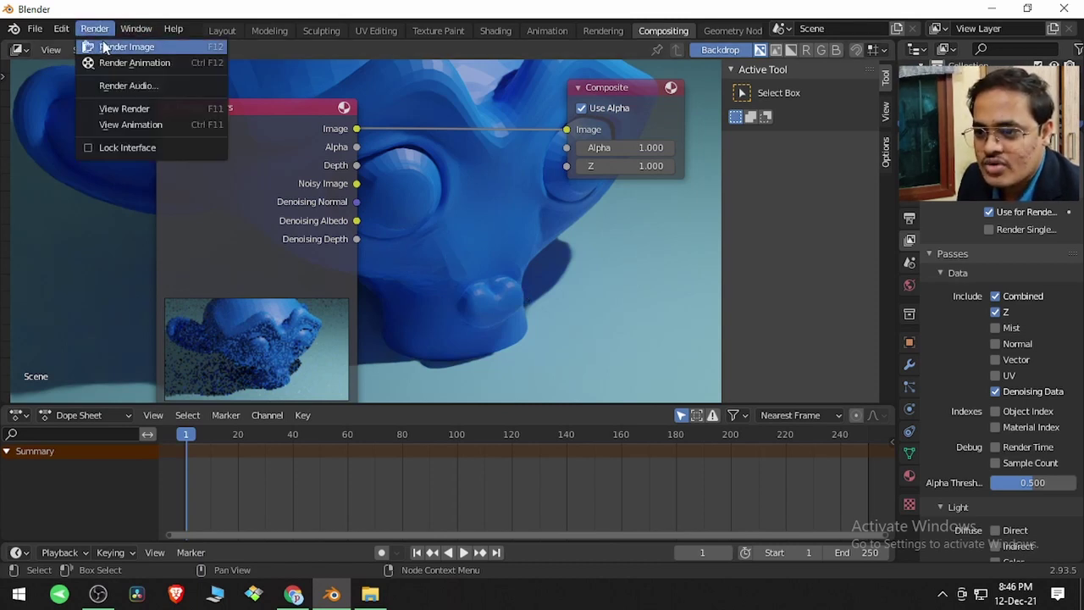
click(114, 46)
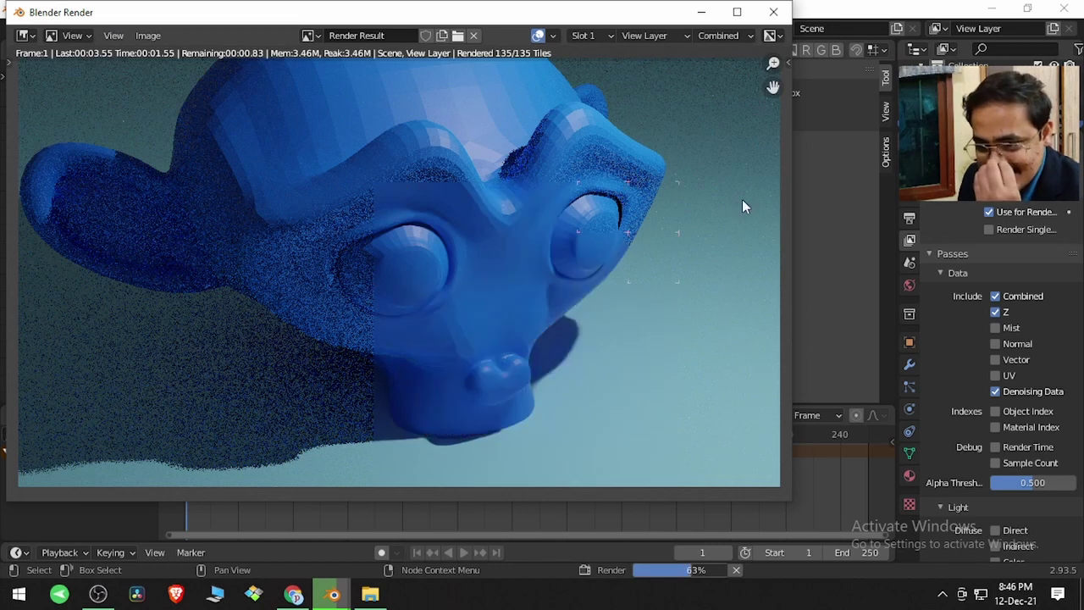
click(773, 12)
click(909, 217)
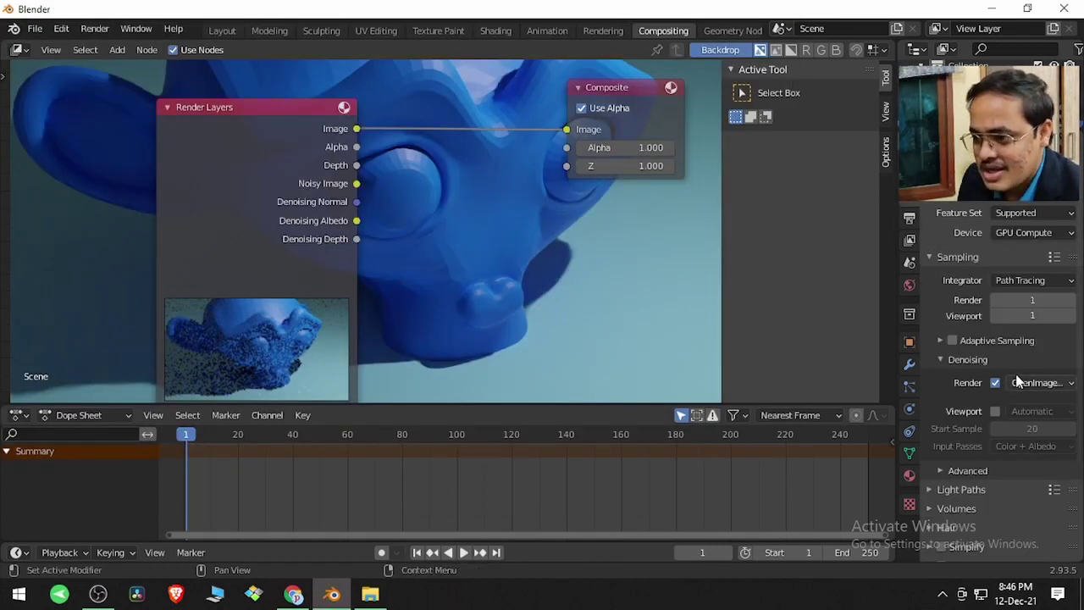
click(97, 28)
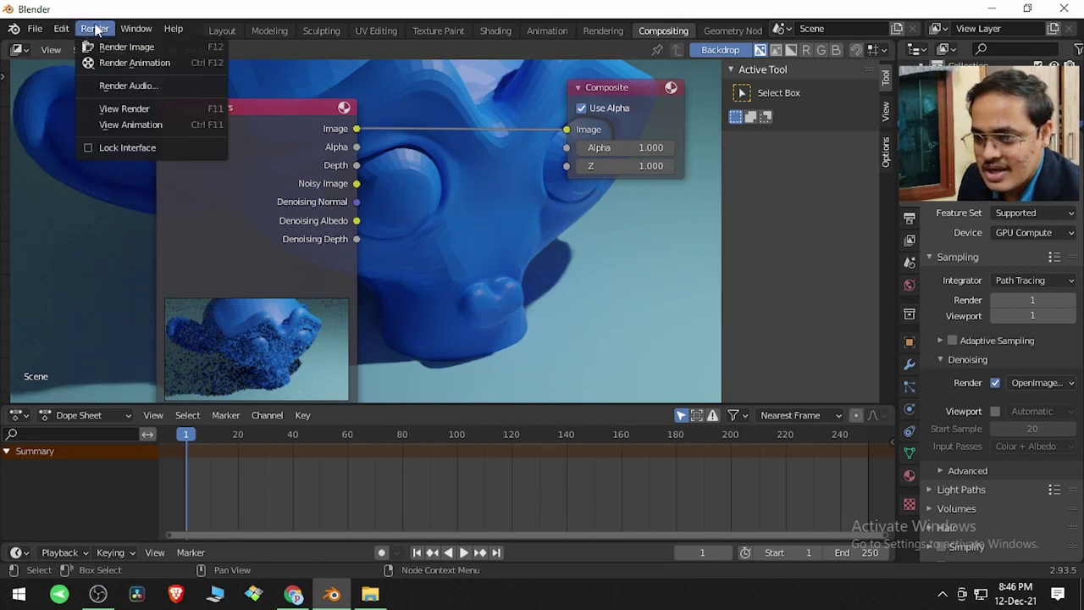
click(102, 44)
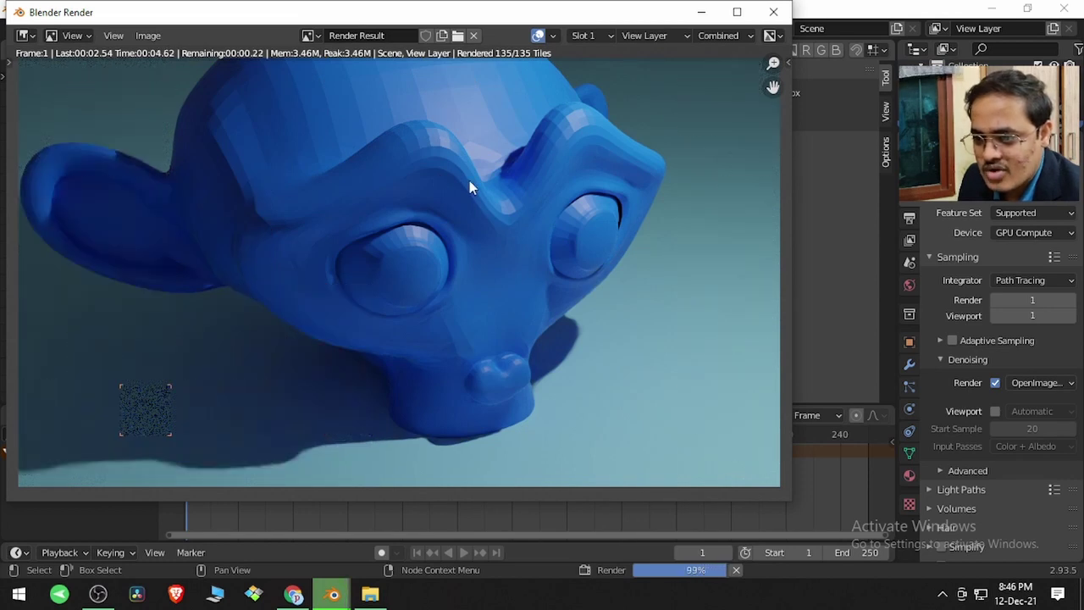
click(773, 12)
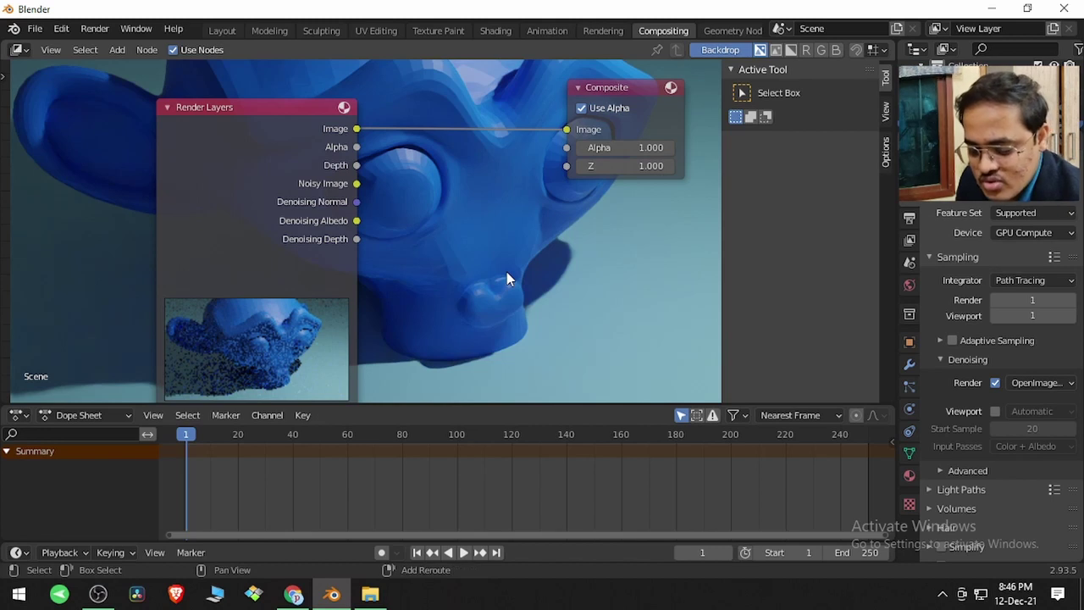
Add a Denoise node to the compositor and place it between the Render Layers and Composite nodes
key(shift+a)
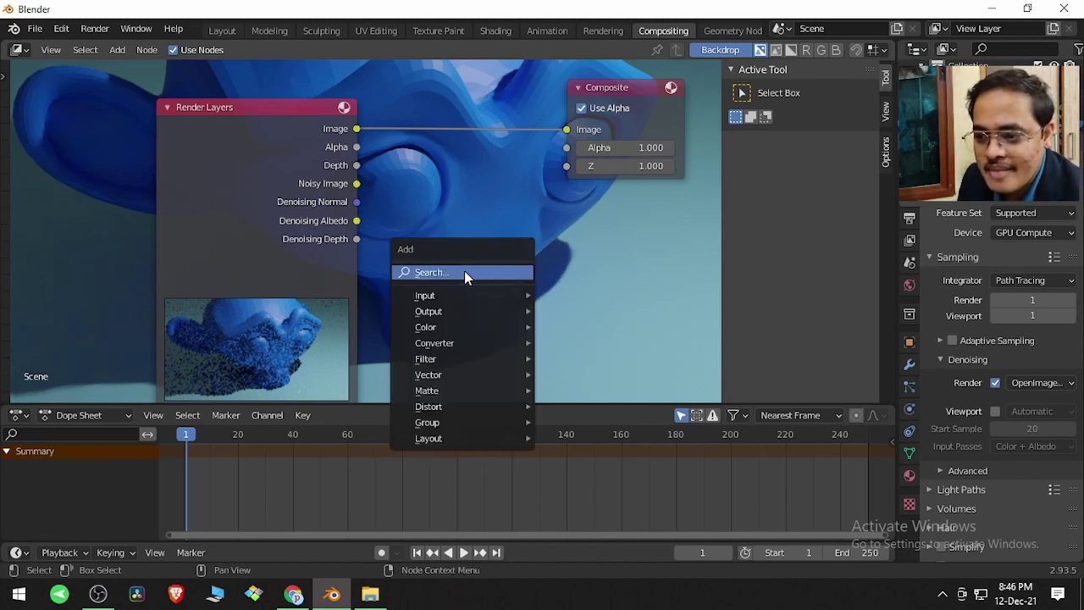
click(464, 272)
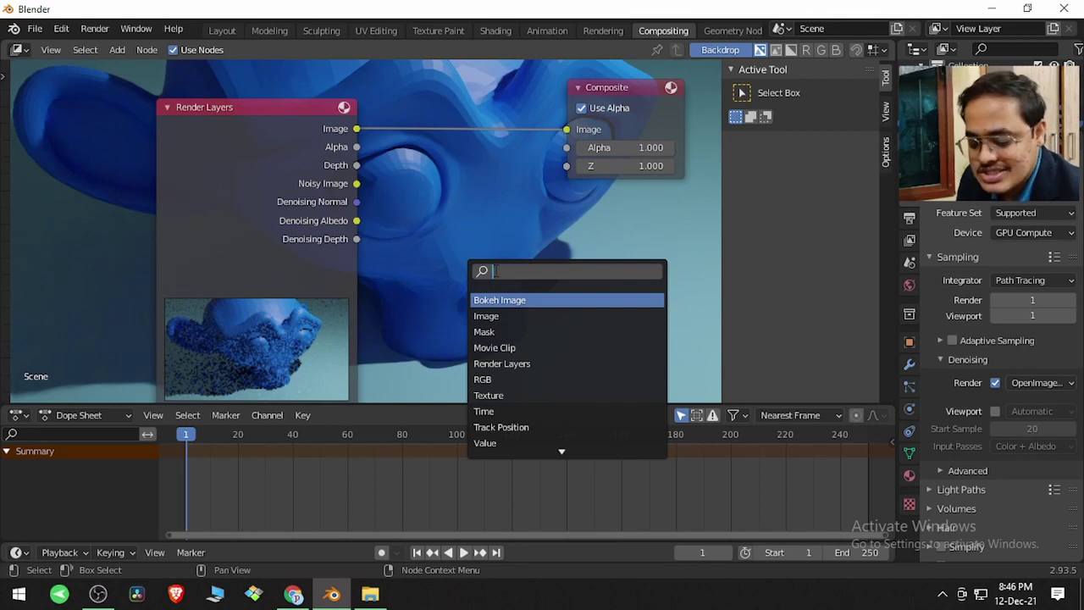
text(de)
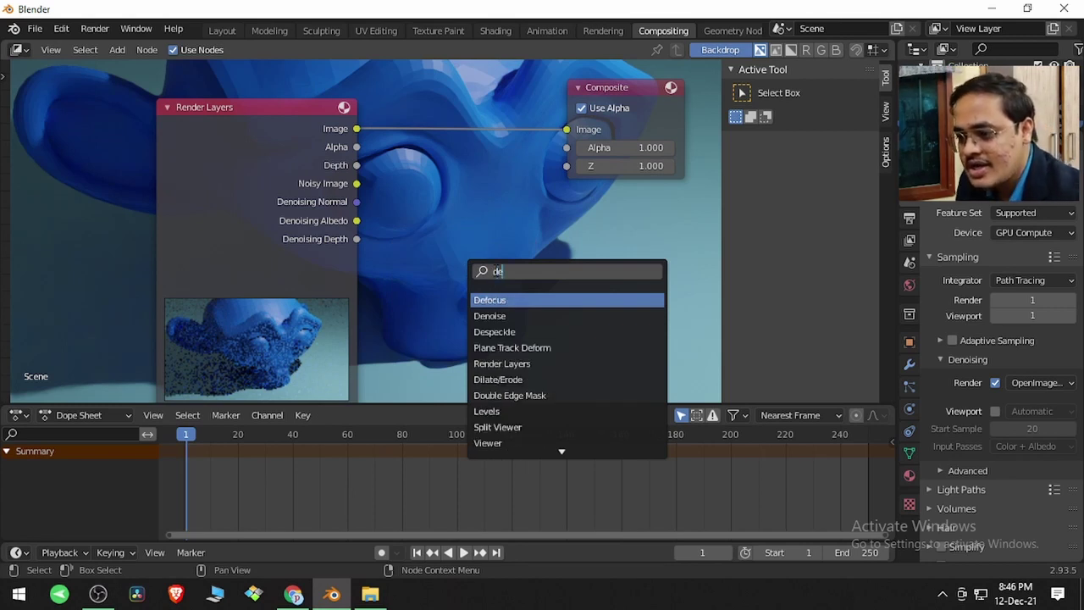
click(505, 315)
click(471, 258)
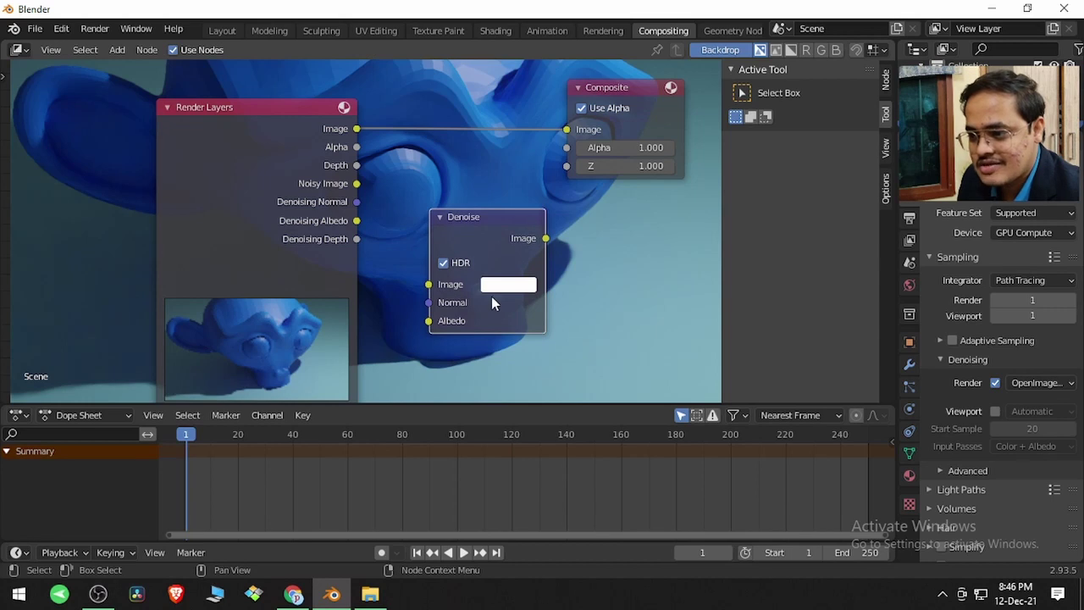
Add a Viewer node fed by the Render Layers image and place it beside the Denoise node's output
middle_drag(608, 263, 558, 240)
click(242, 242)
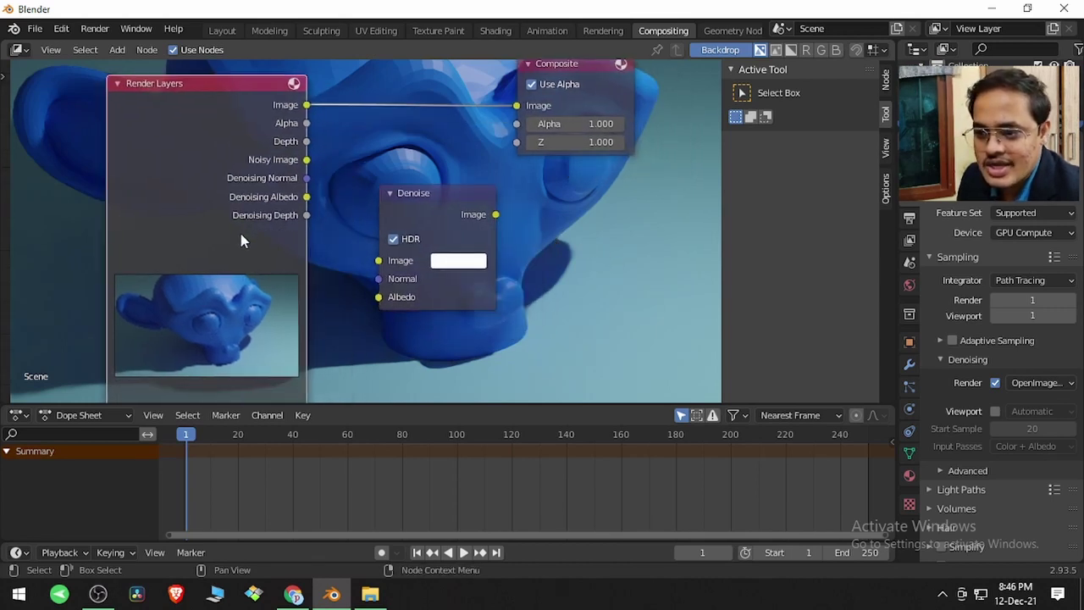
ctrl+shift+click(240, 234)
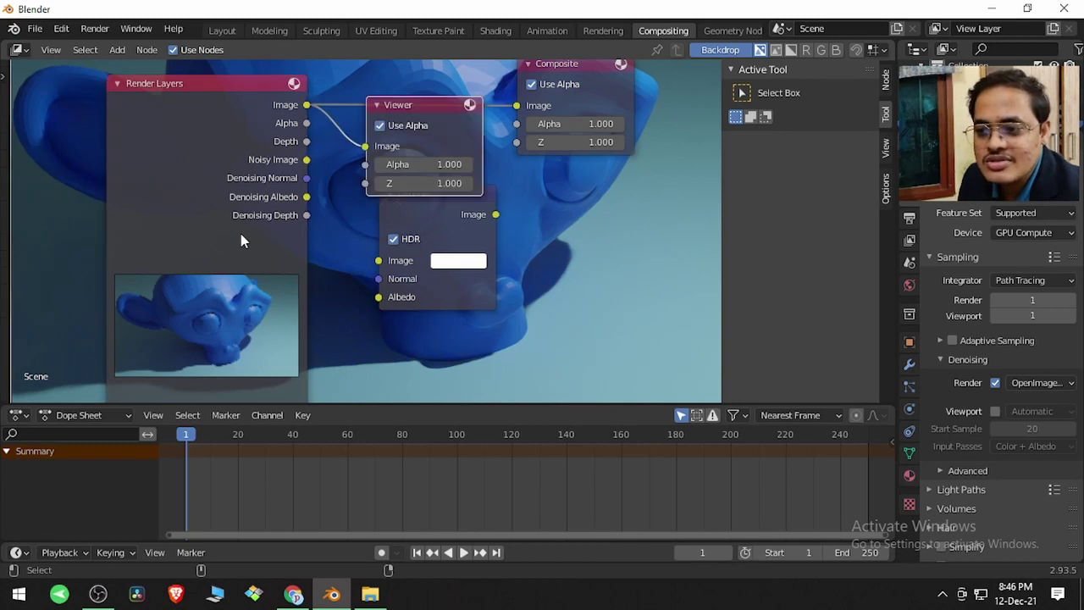
key(g)
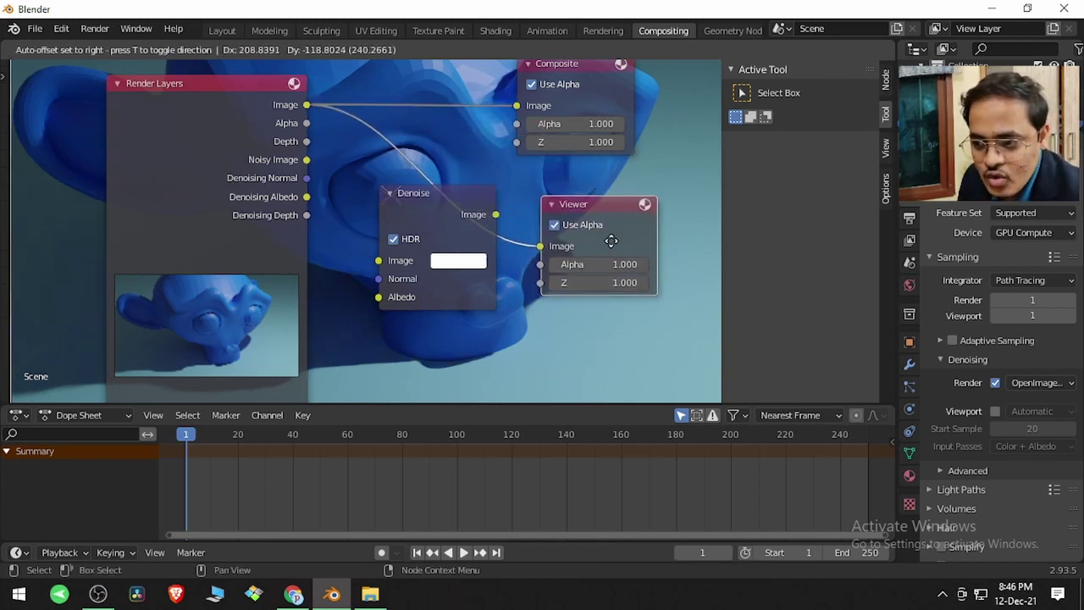
click(612, 240)
Insert the Denoise node into the Viewer link and feed its Image input from the Noisy Image output
click(431, 236)
click(431, 236)
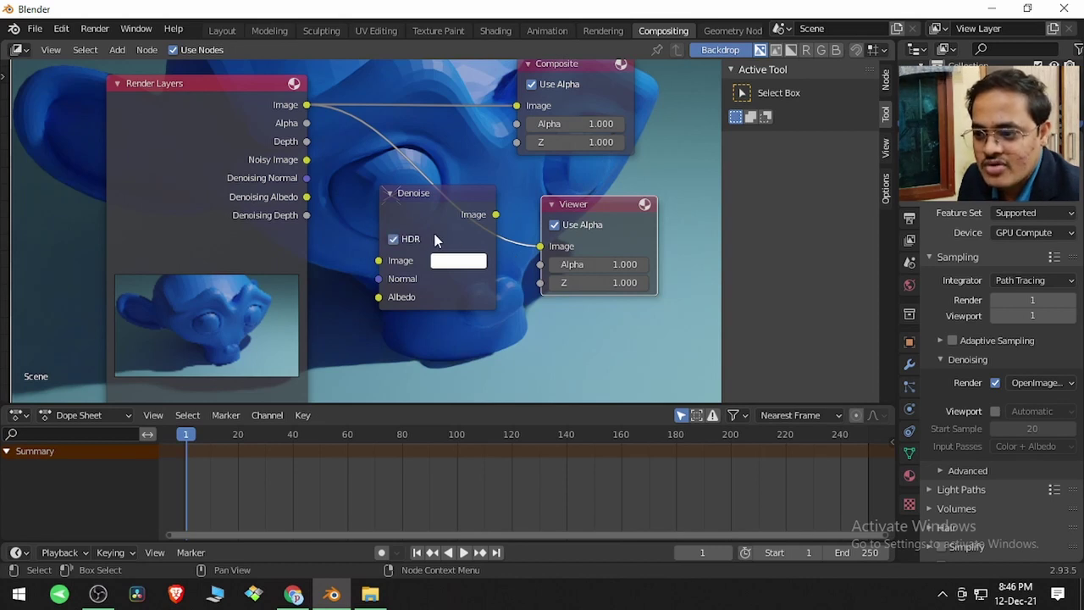
mouse_move(434, 216)
mouse_down()
mouse_move(414, 213)
mouse_move(425, 214)
mouse_up()
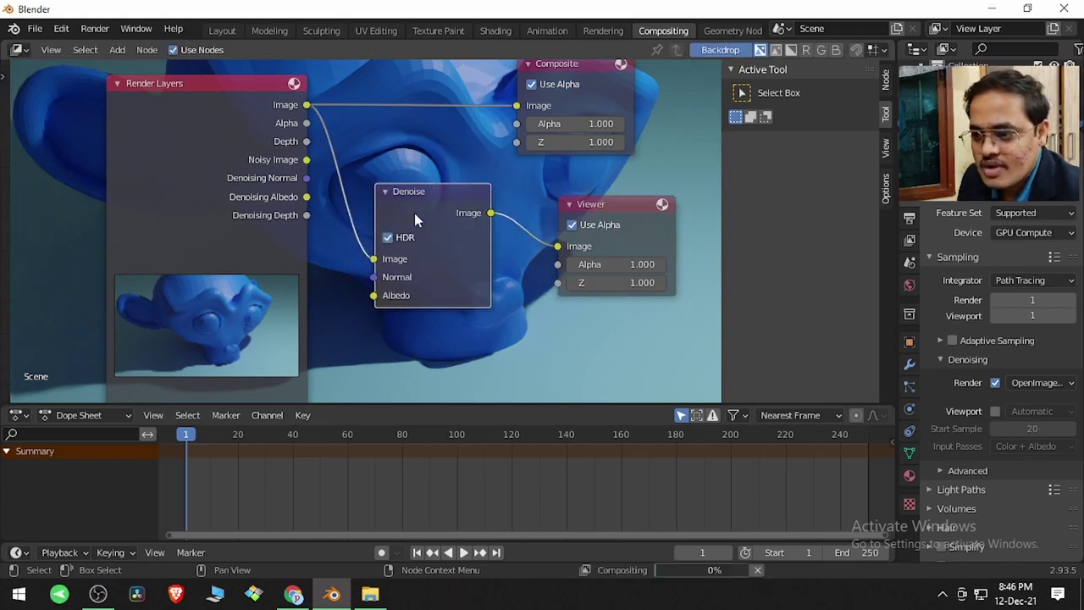
drag(423, 212, 429, 202)
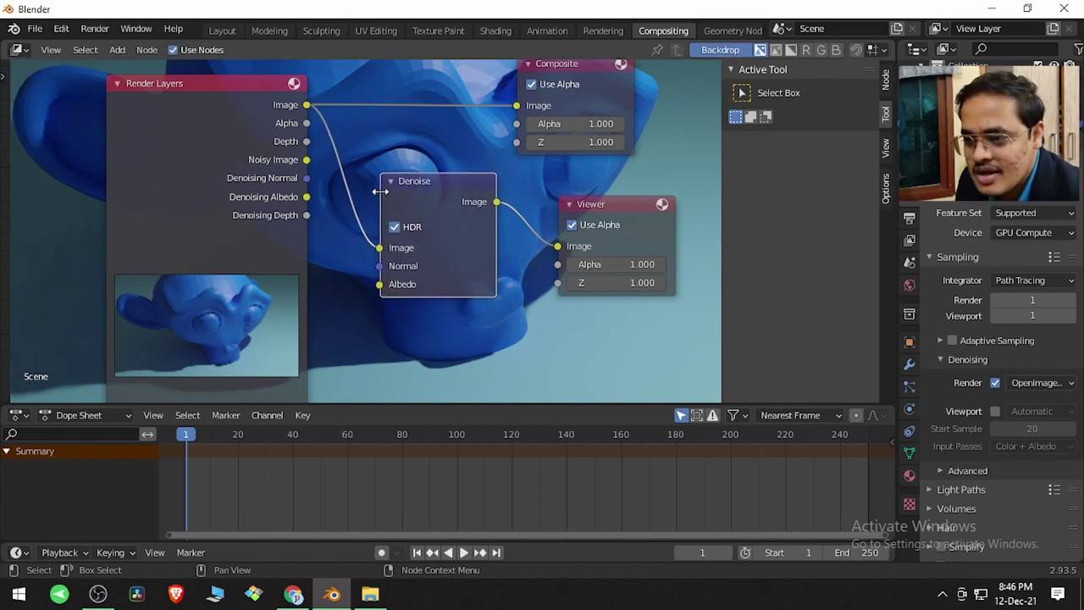
drag(305, 159, 379, 248)
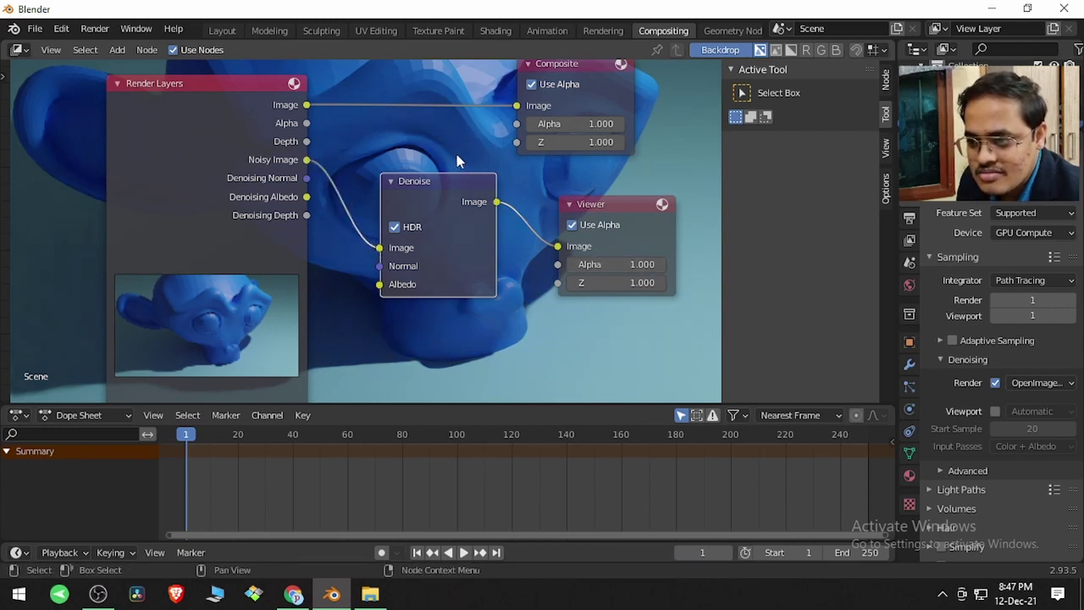
Connect the Denoise output to the Composite image, and link Denoising Normal and Denoising Albedo to the Denoise node's Normal and Albedo inputs
middle_drag(323, 183, 382, 221)
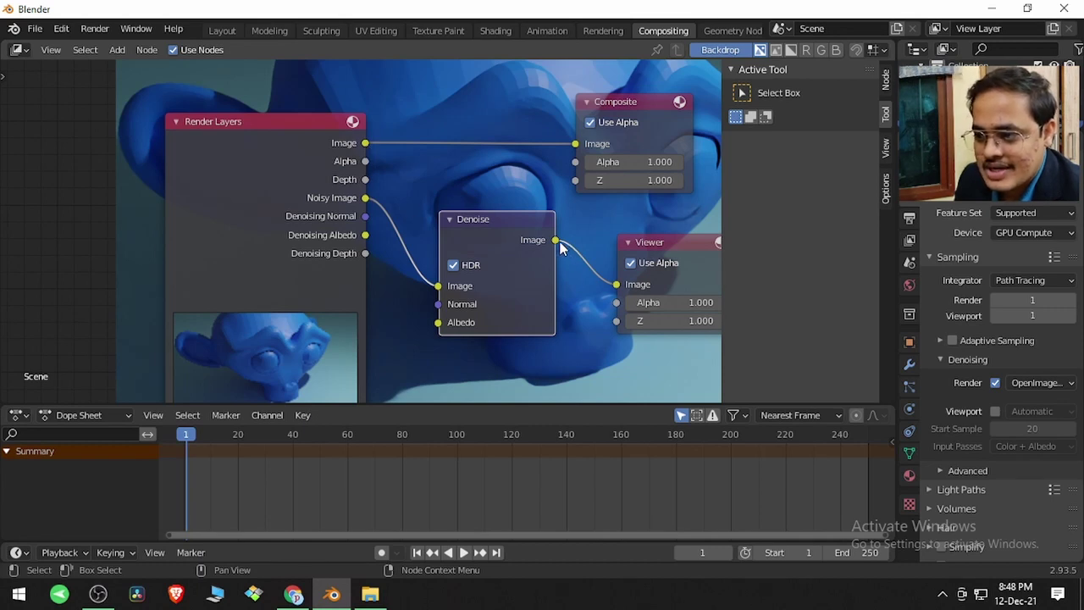
drag(555, 239, 575, 143)
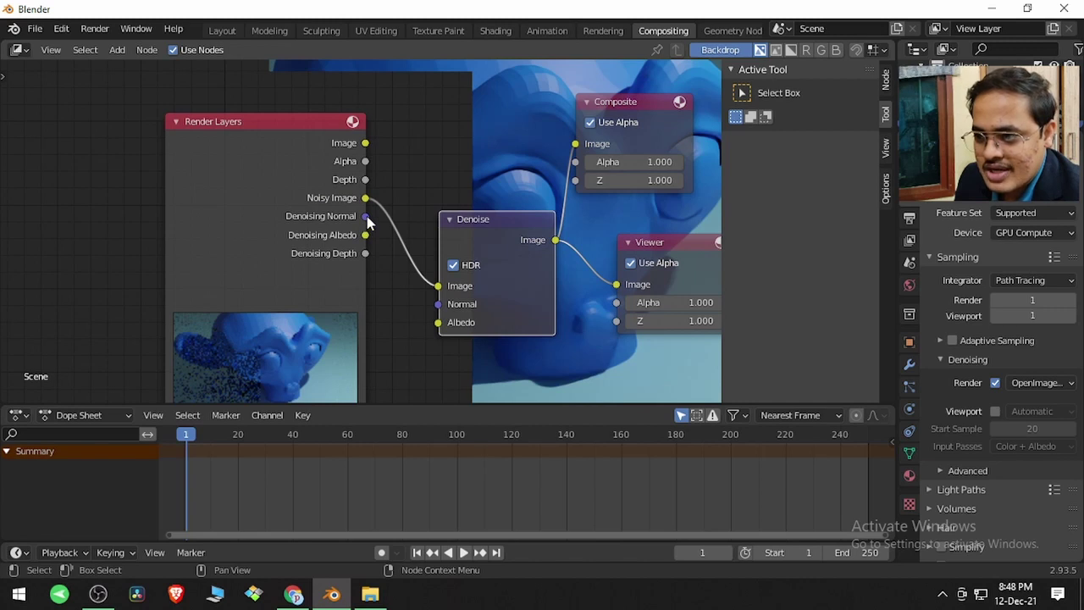
drag(367, 218, 438, 304)
drag(365, 235, 438, 323)
Render the image through the compositor's Denoise setup, inspect the result, and close the render window
click(95, 28)
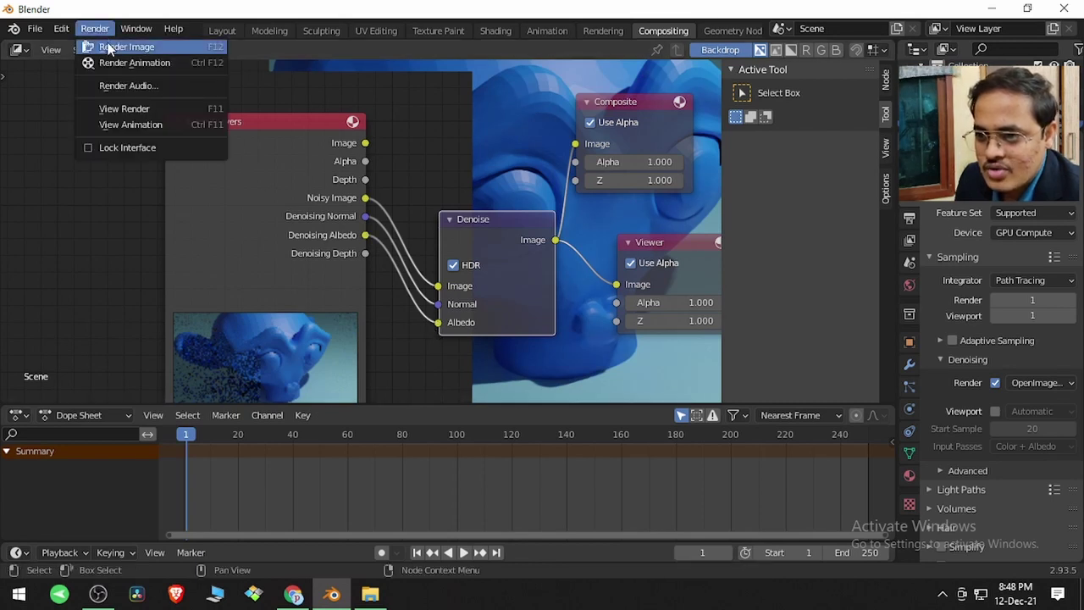
click(108, 44)
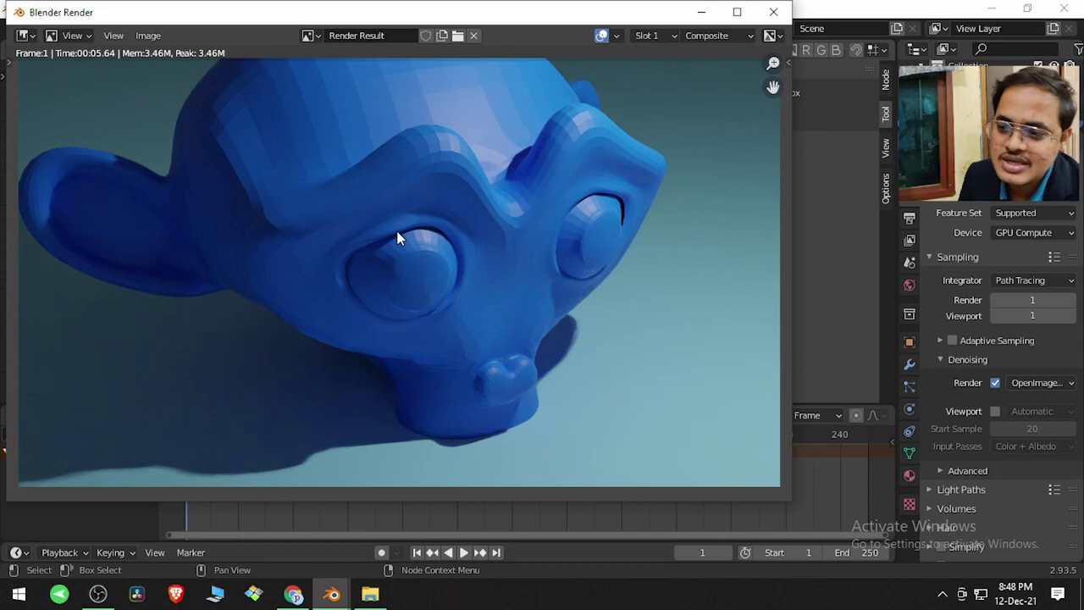
click(773, 12)
Return to the Layout workspace, enable viewport denoising, and set the viewport denoiser to OpenImageDenoise
click(222, 31)
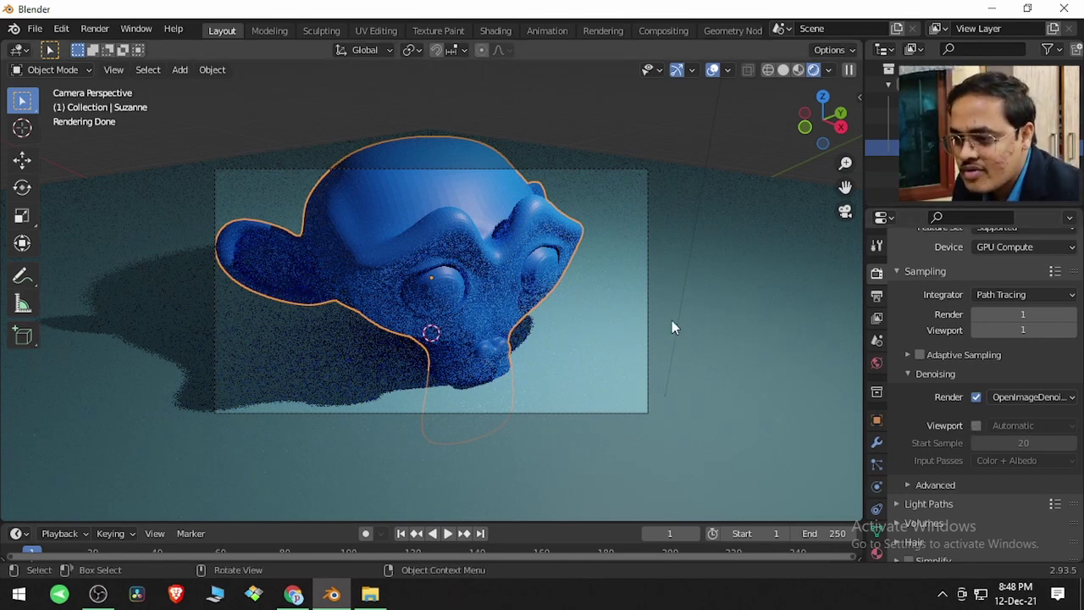
click(977, 427)
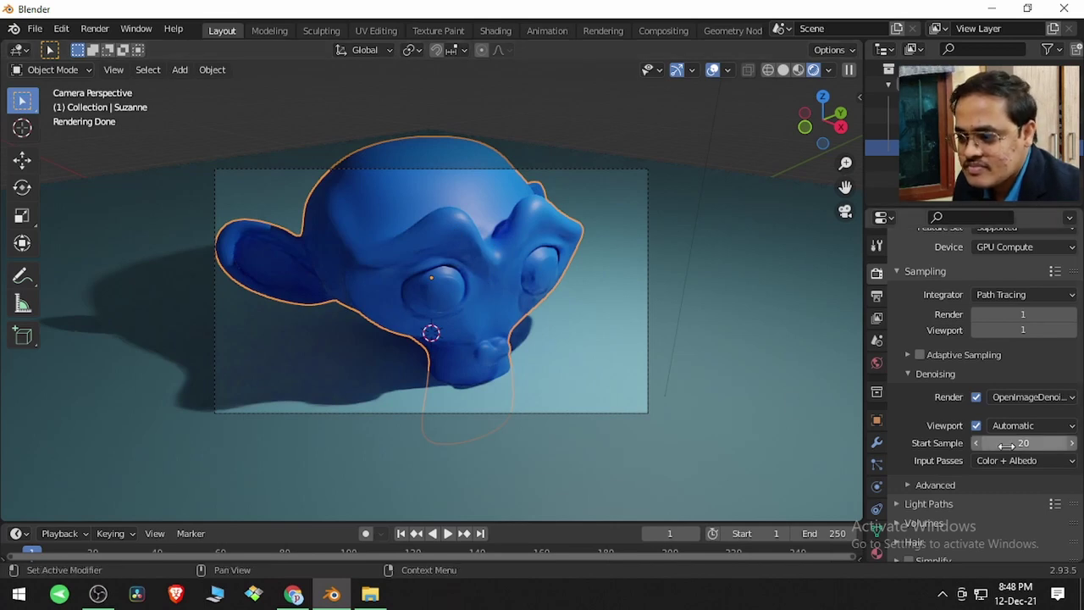
click(1048, 427)
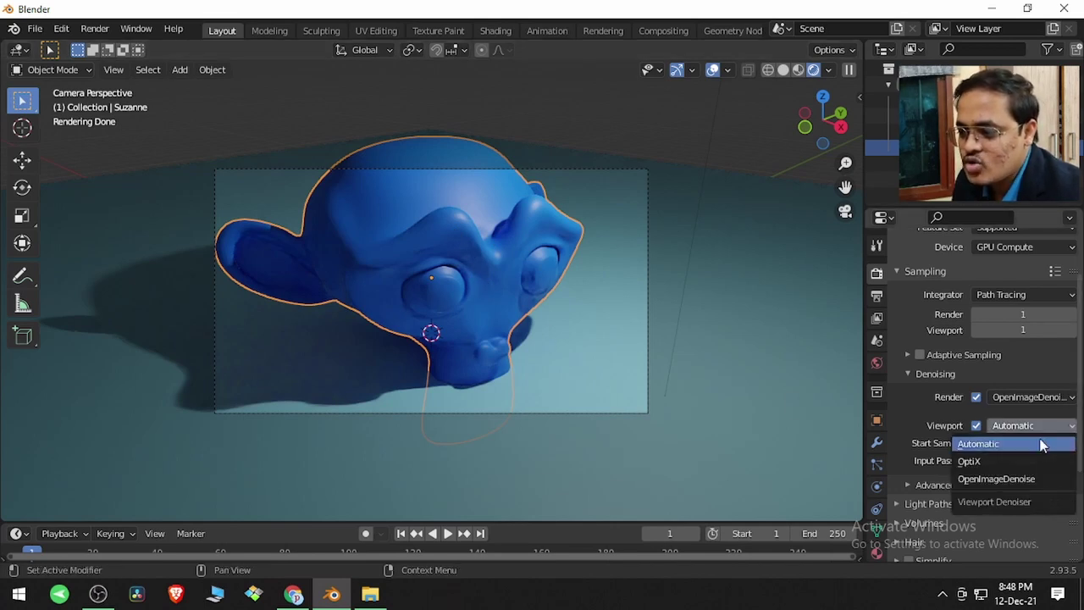
click(1003, 442)
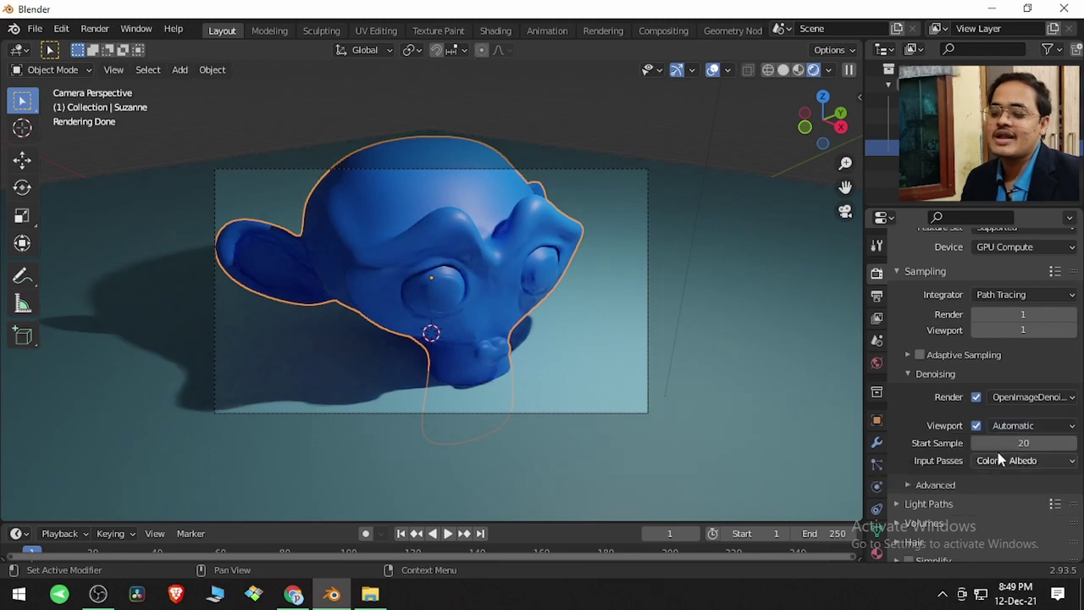
click(1025, 427)
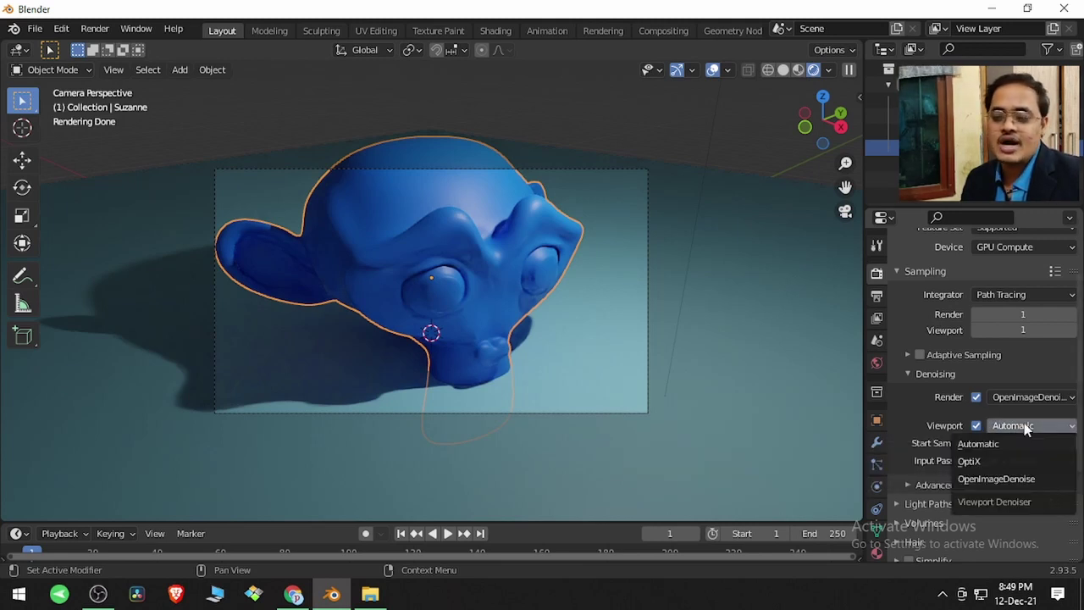
click(1008, 479)
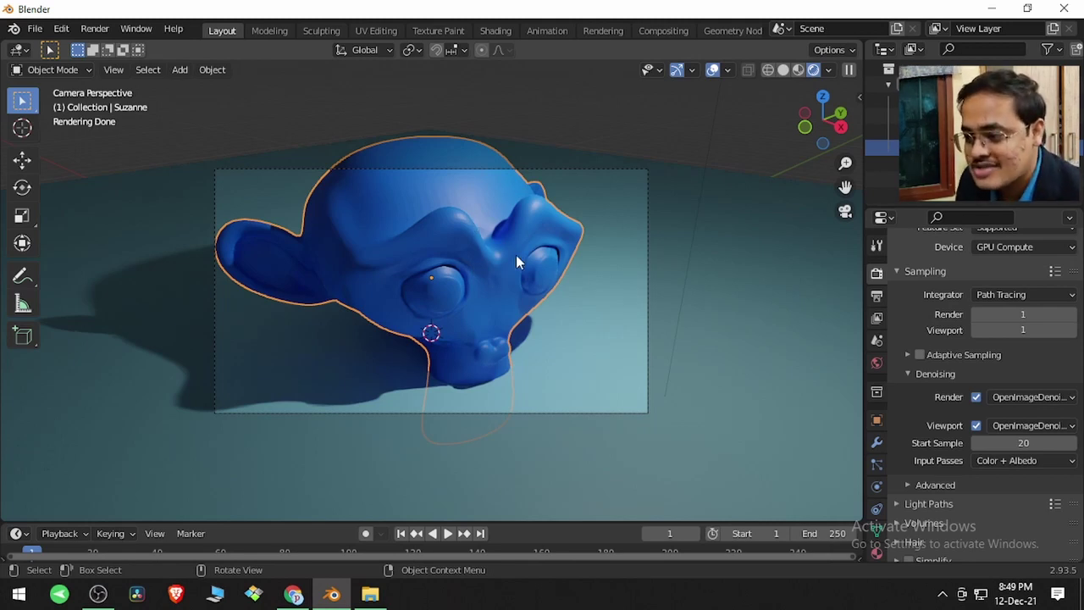
Set the viewport samples to 64 and view the denoised monkey from different angles
click(1018, 330)
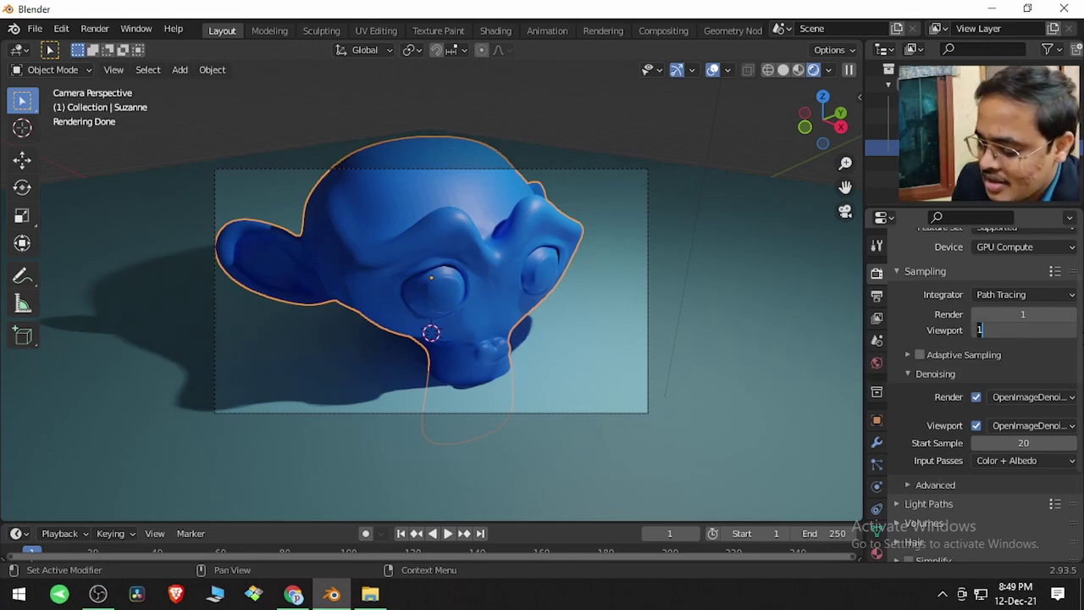
key(BackSpace)
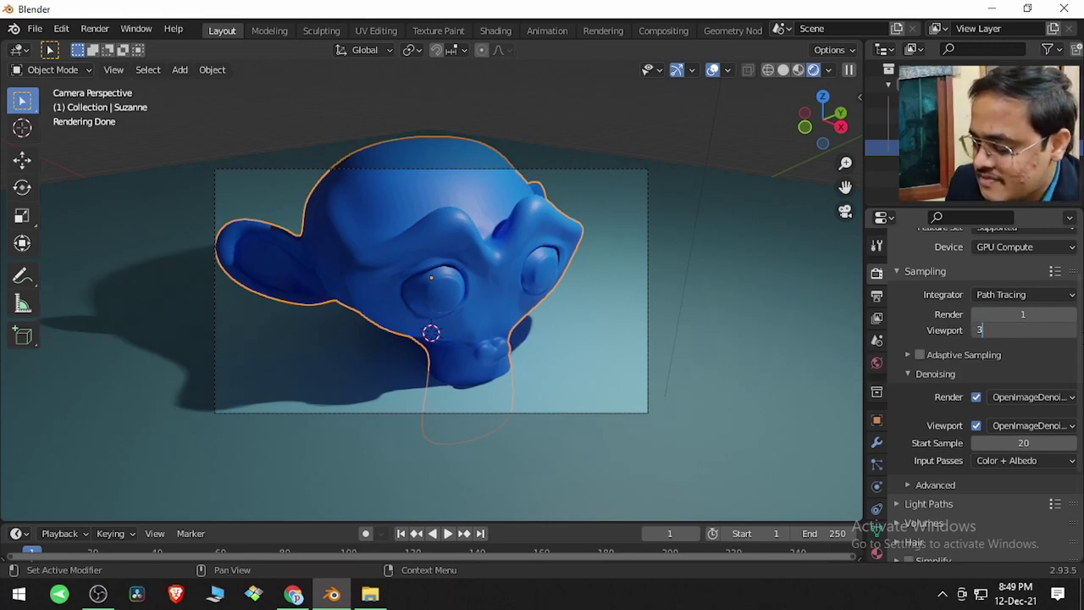
text(64)
key(Return)
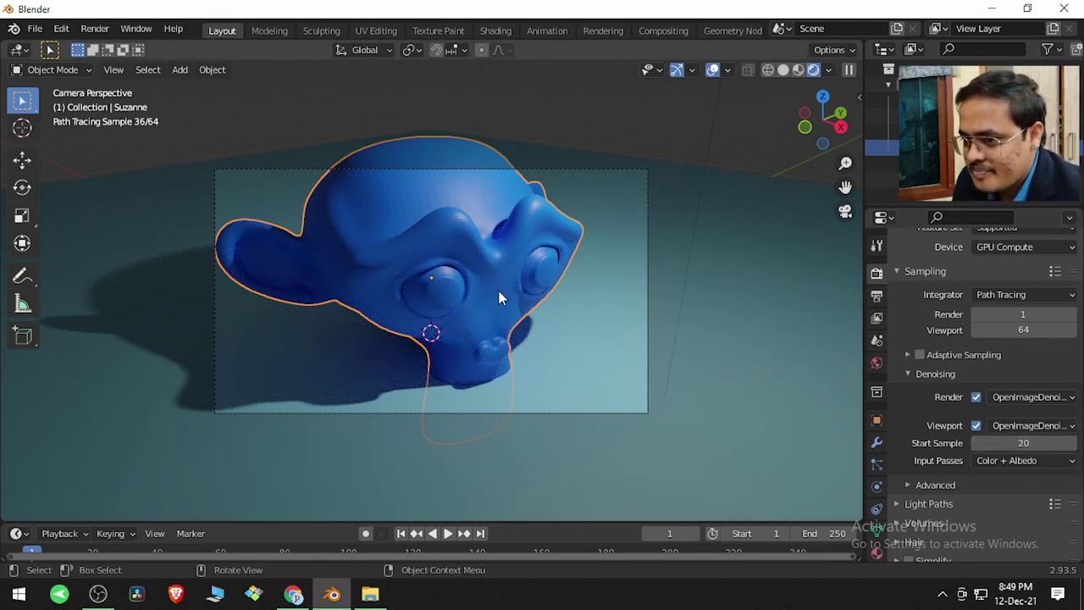
middle_drag(490, 296, 460, 290)
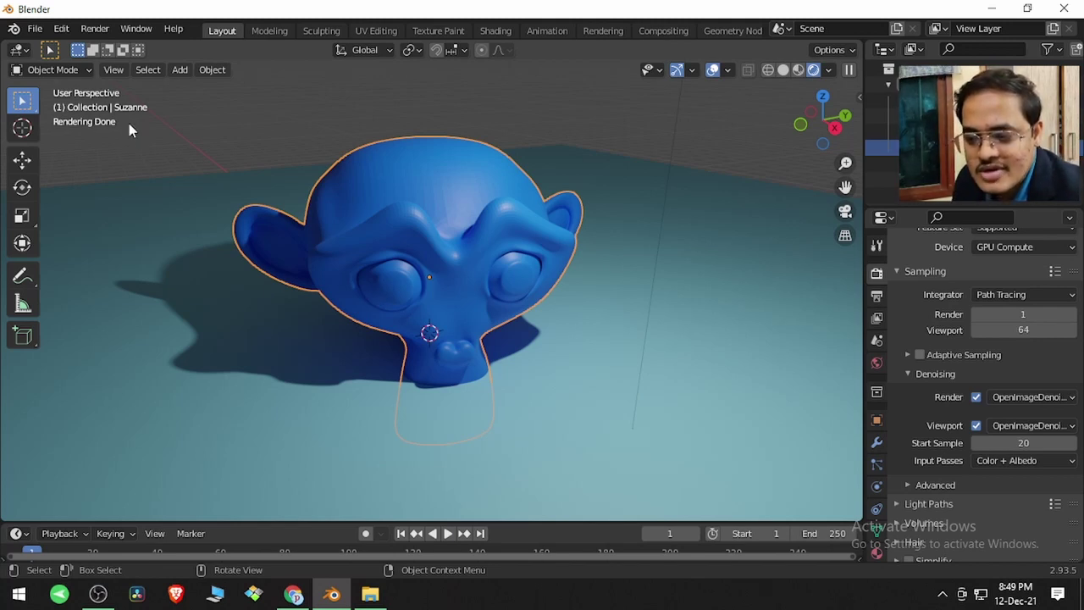
middle_drag(118, 140, 145, 156)
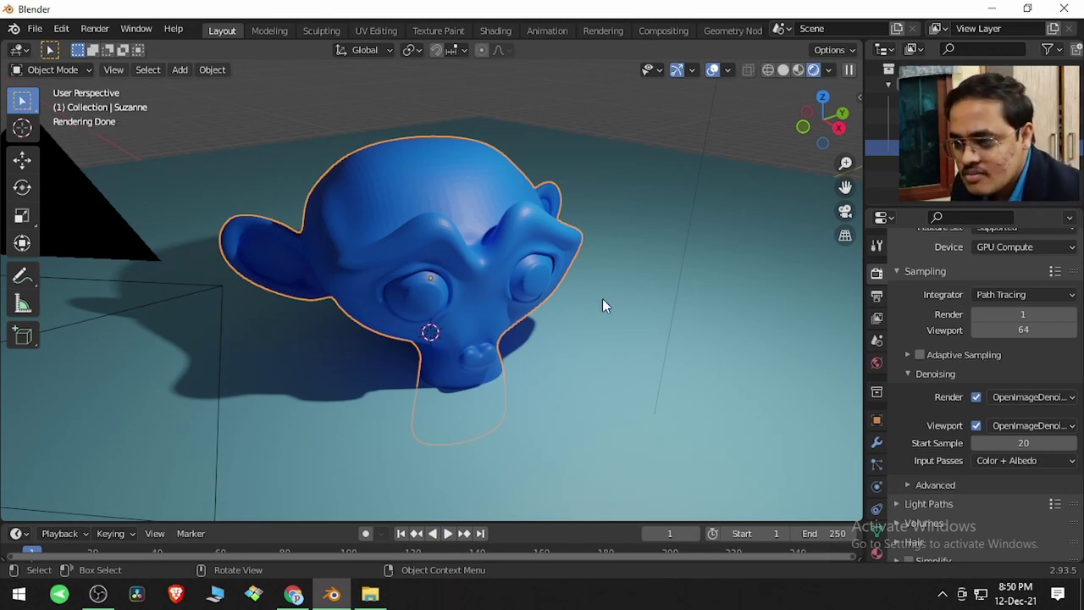
Review the viewport denoiser's input pass options and compare them with the Denoise node's links in the compositor
click(998, 460)
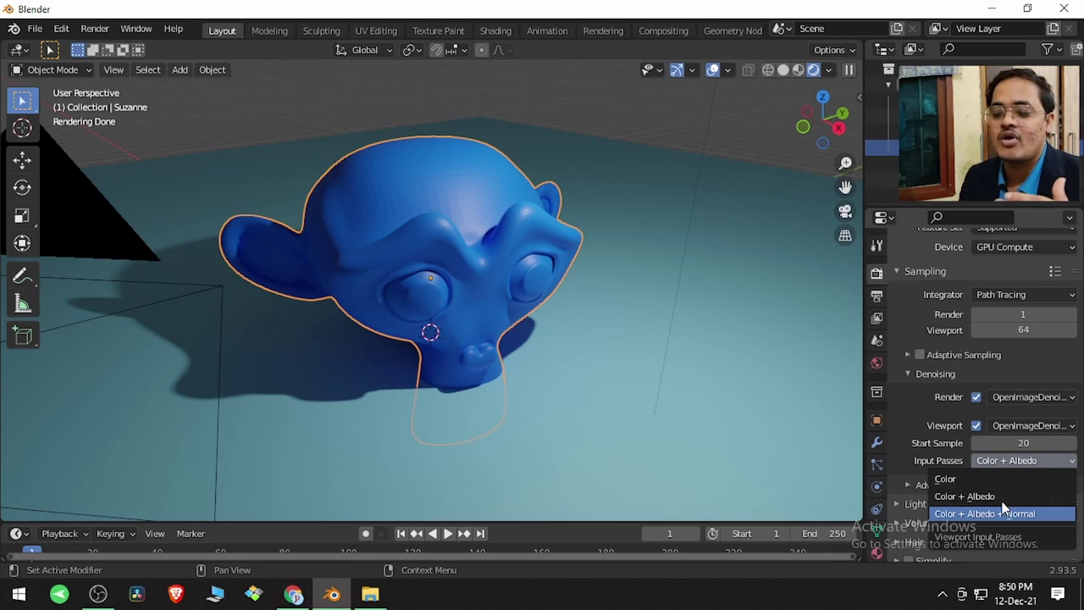
click(663, 31)
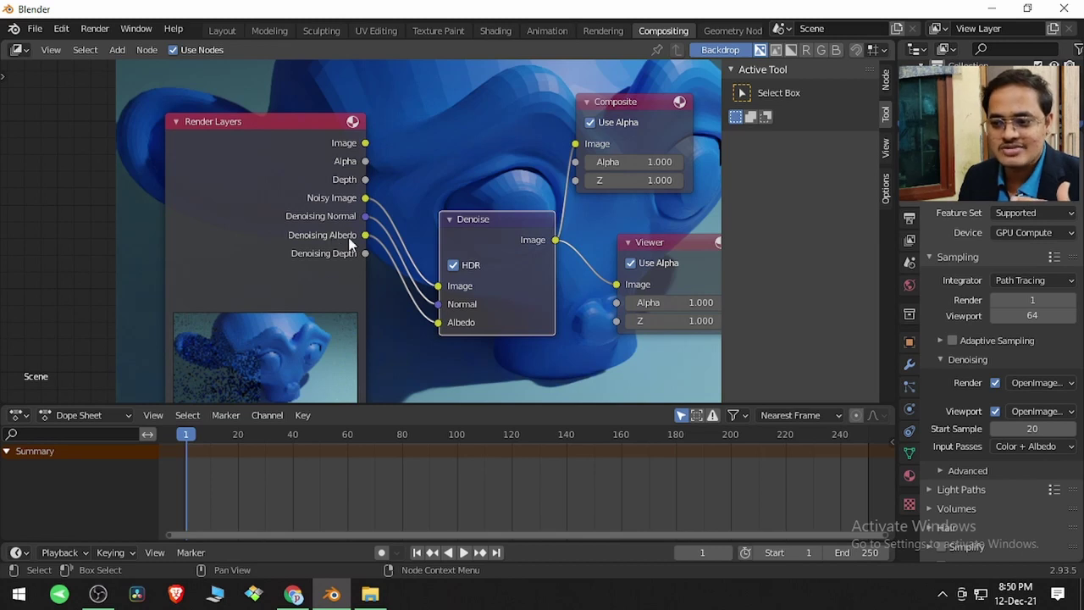
click(223, 32)
click(1021, 460)
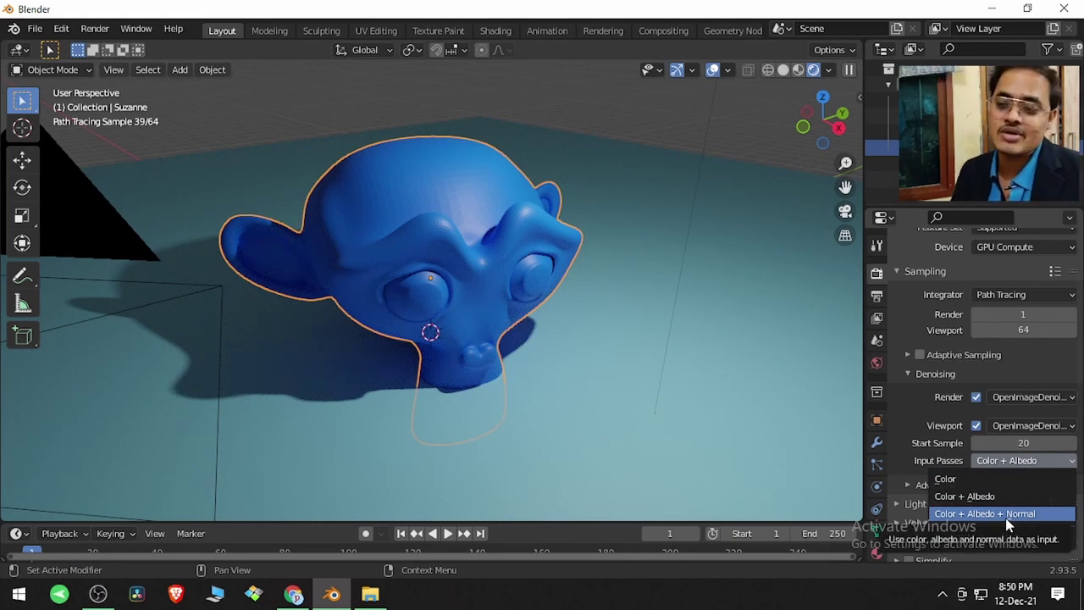
Set the viewport samples to 1 and check the monkey from another angle
click(1042, 330)
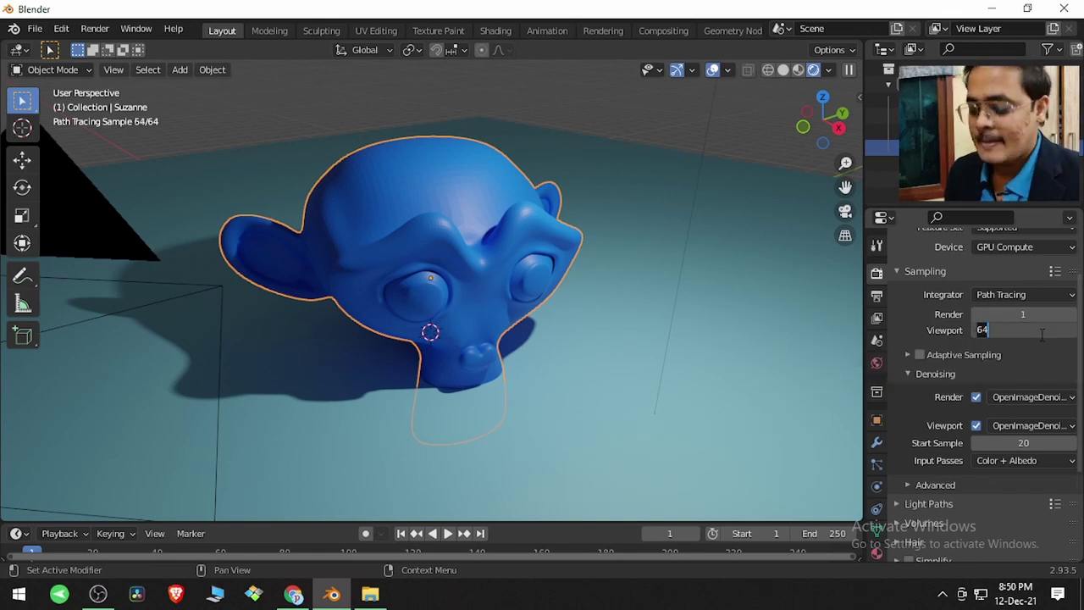
text(1)
key(Return)
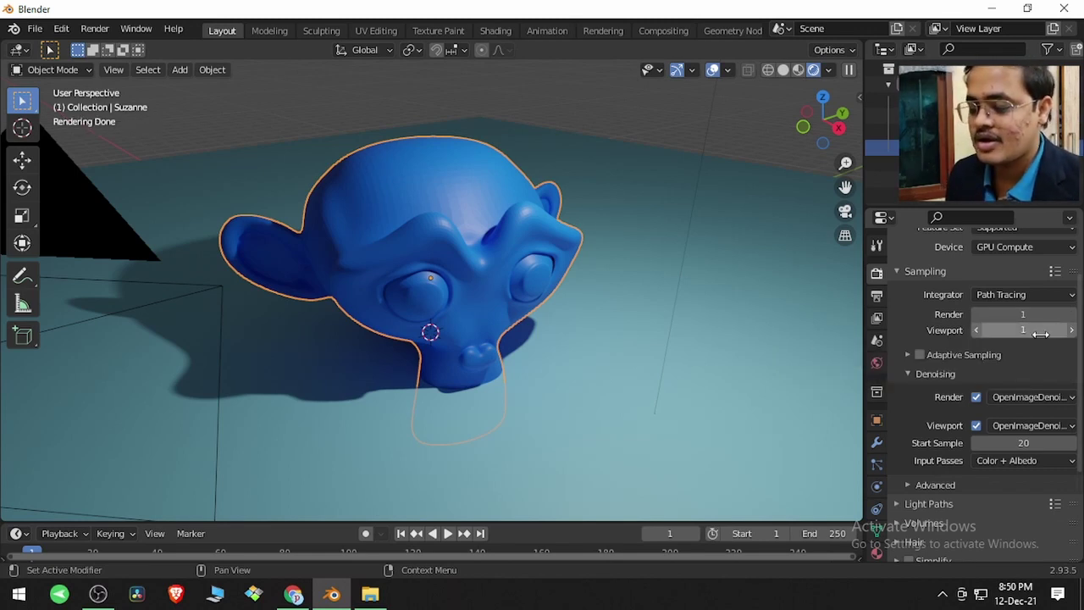
middle_drag(542, 329, 553, 332)
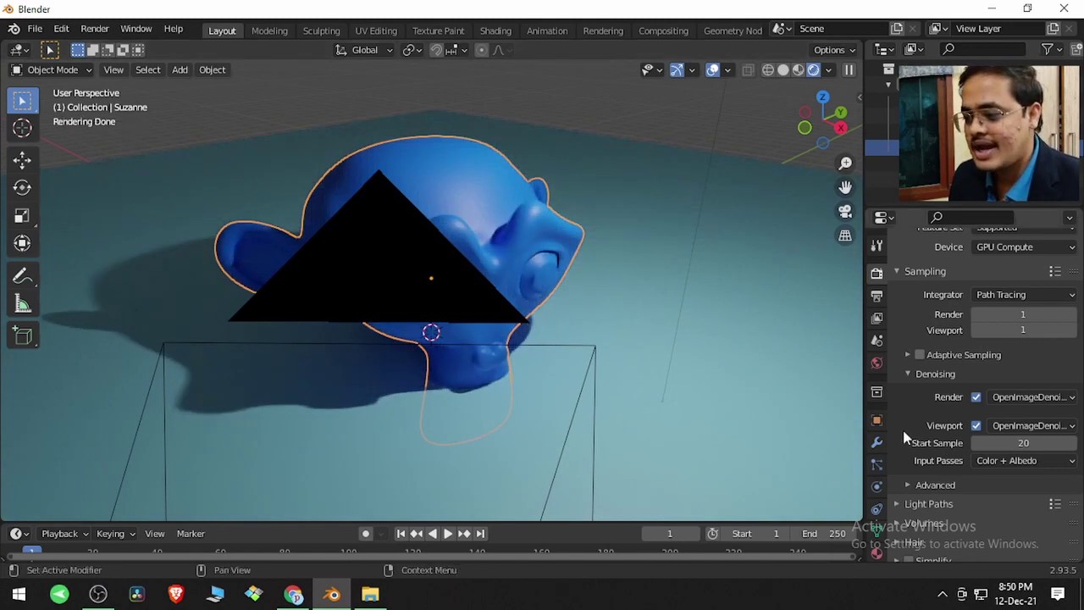
Set the viewport denoising start sample to 1 and check the monkey from a new angle
drag(1023, 444, 1002, 443)
click(1023, 444)
text(1)
key(Return)
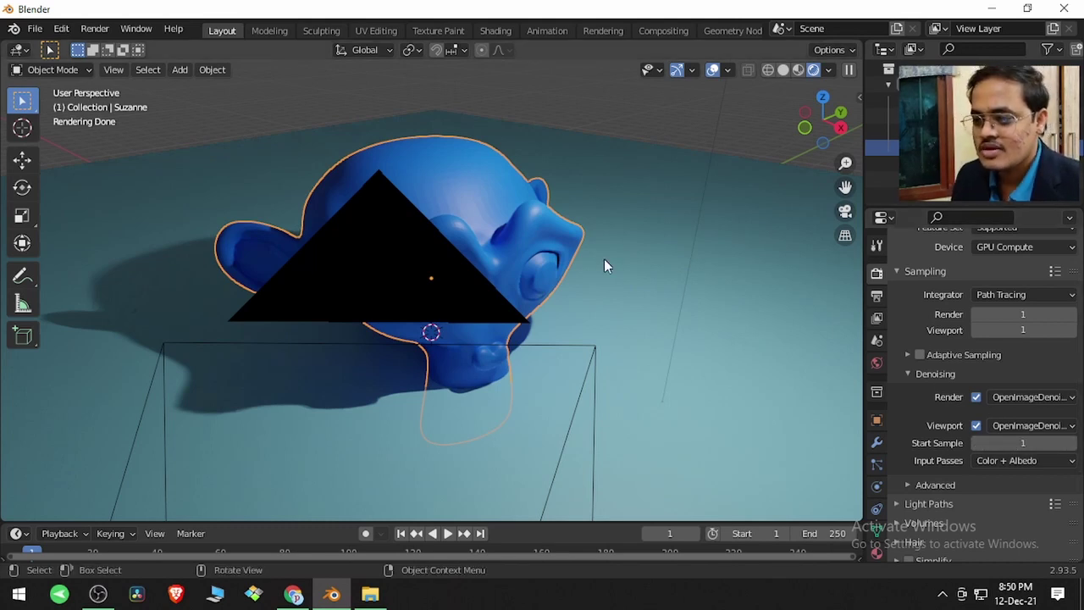
middle_drag(604, 257, 620, 265)
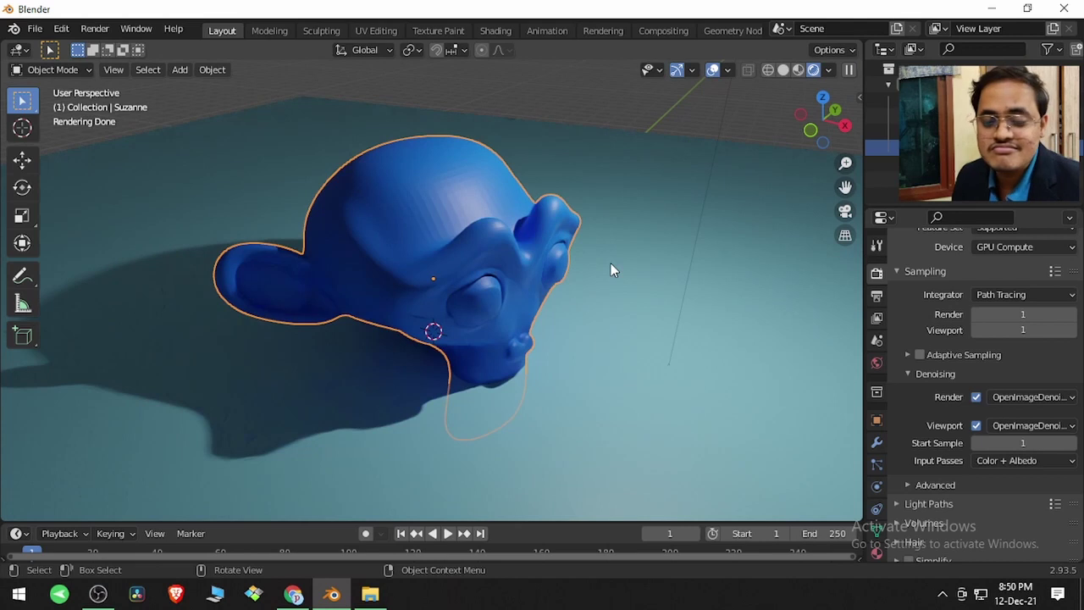